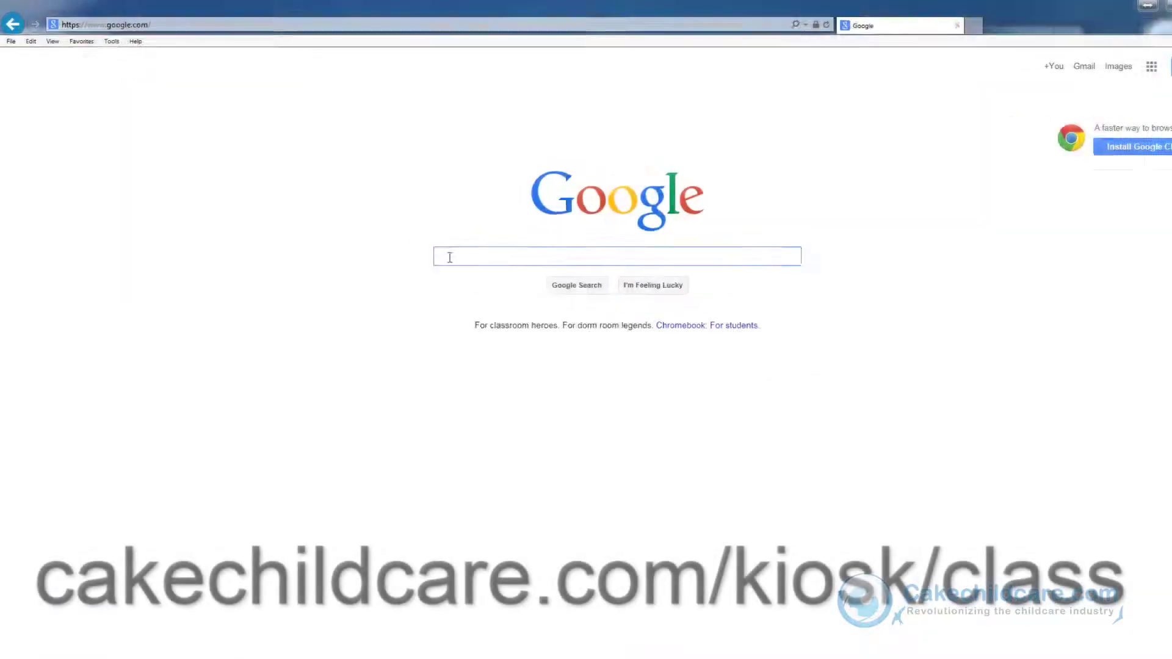
Step: Load cakechildcare.com/kiosk/class in Internet Explorer
left_click(734, 39)
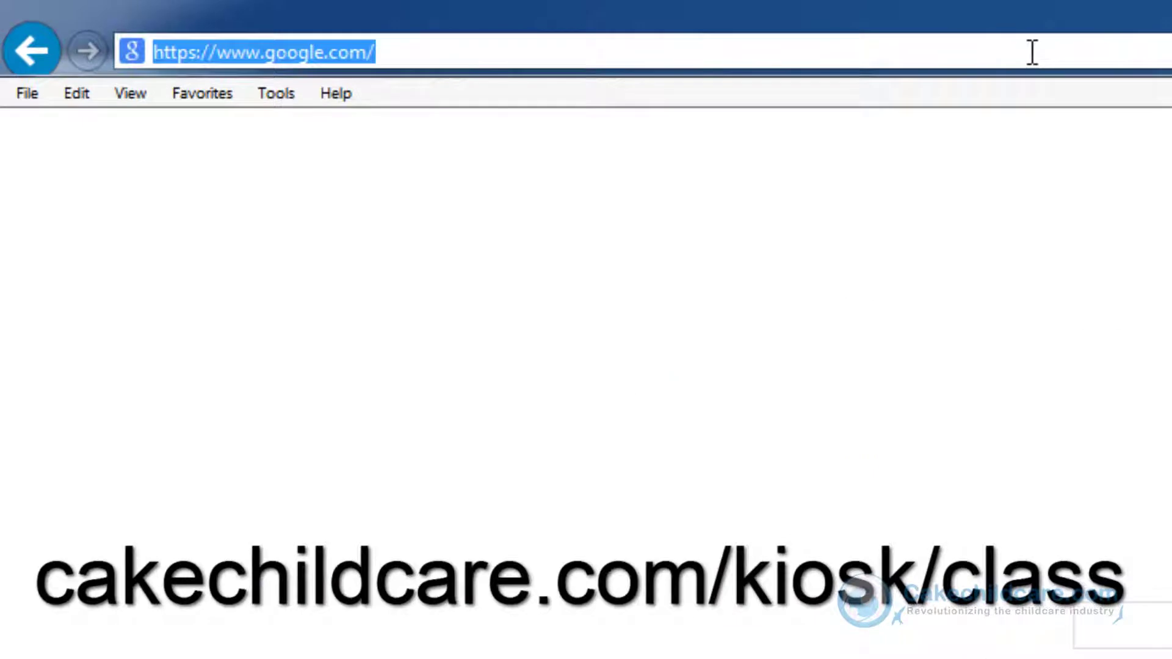
type("cakech")
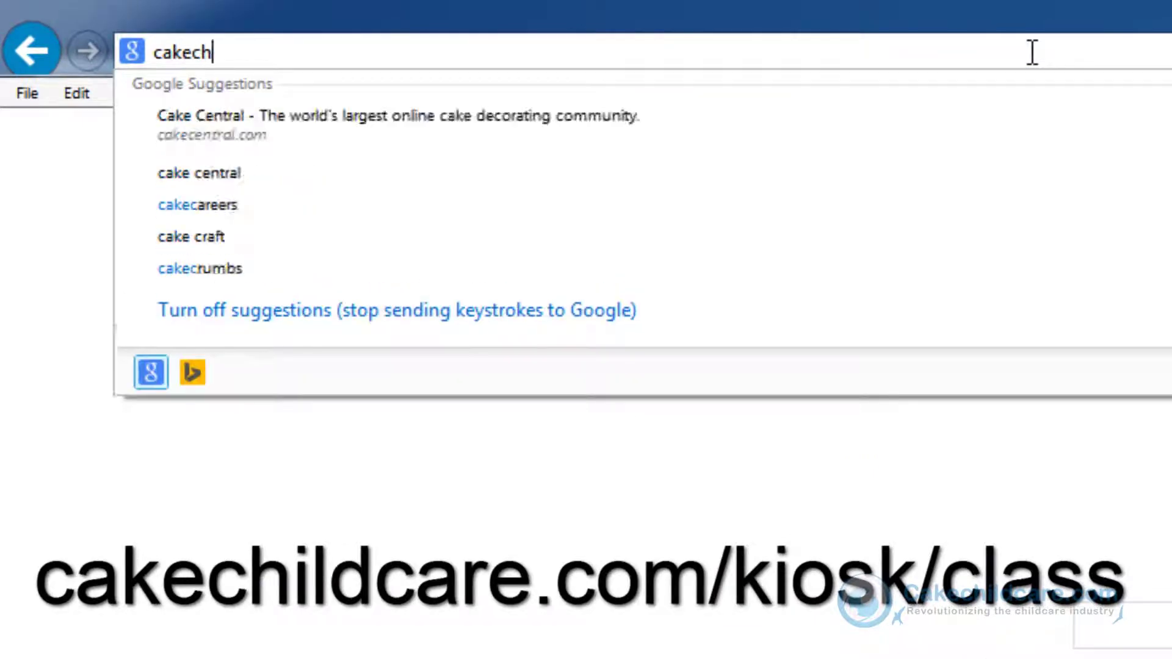
type("ildcare.com/kio")
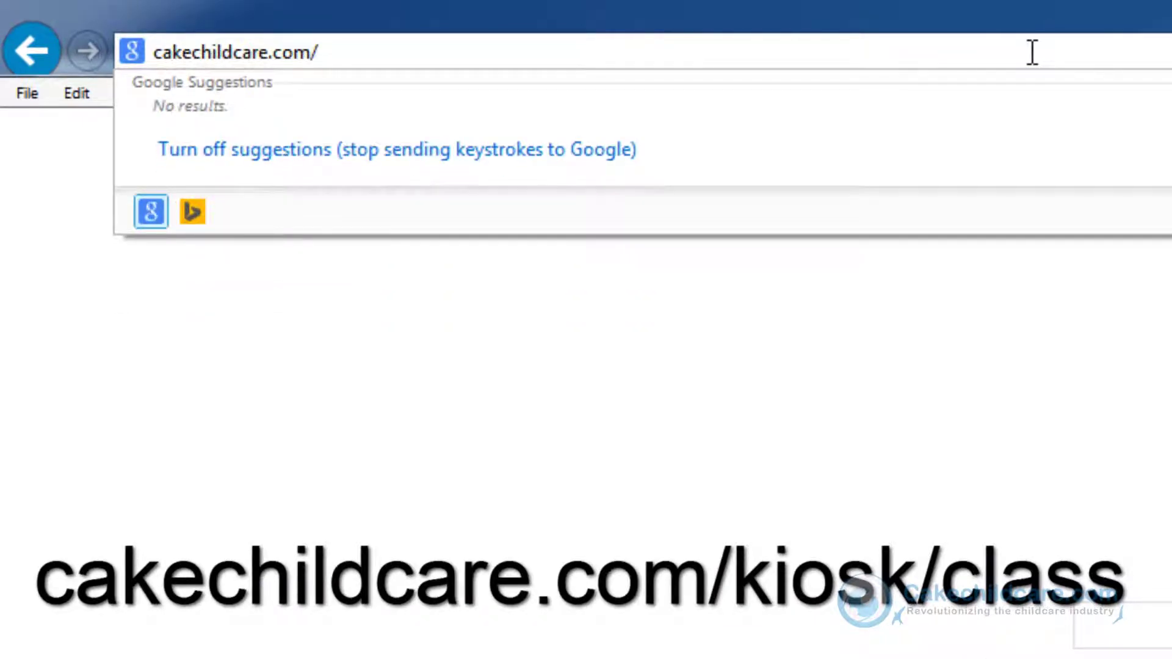
type("sk/class")
key("Return")
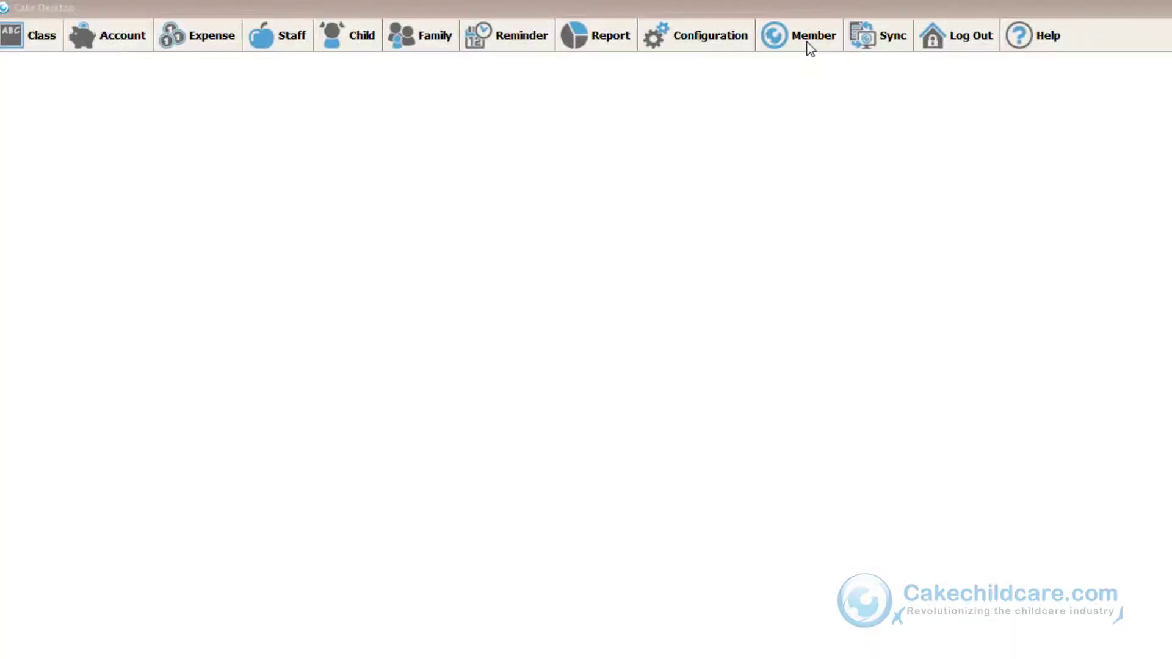
Step: Launch Class Kiosk - Web Based from Cake Desktop's Member menu
left_click(810, 48)
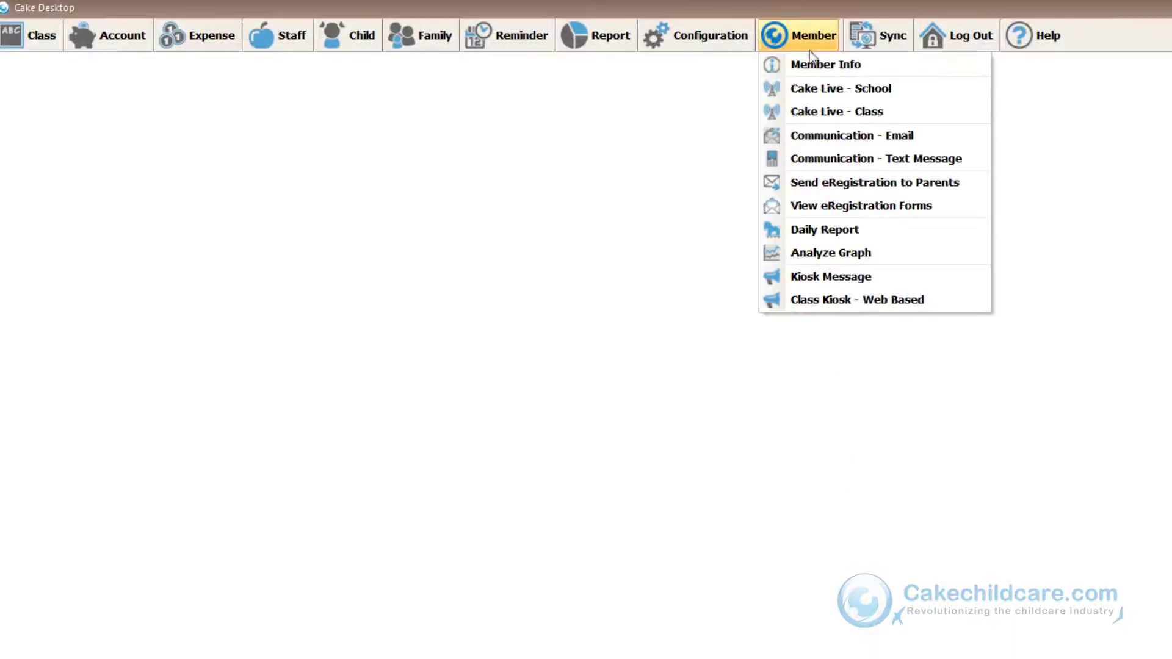
left_click(937, 304)
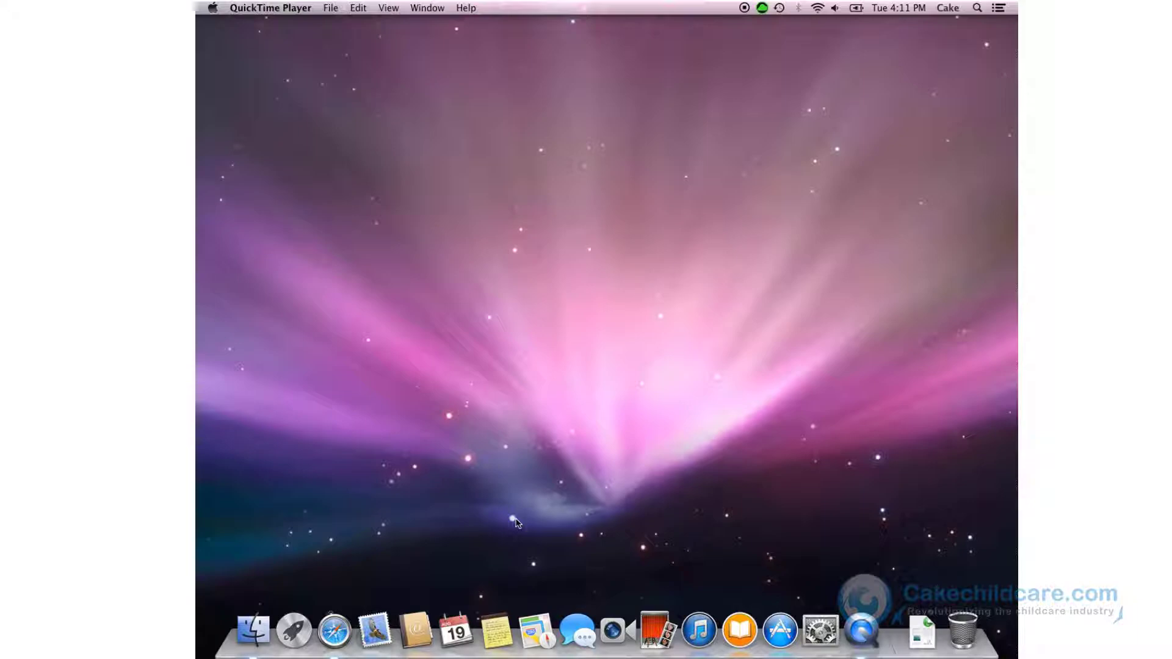
Step: Open Safari from the Dock and load cakechildcare.com/kiosk/class
left_click(343, 624)
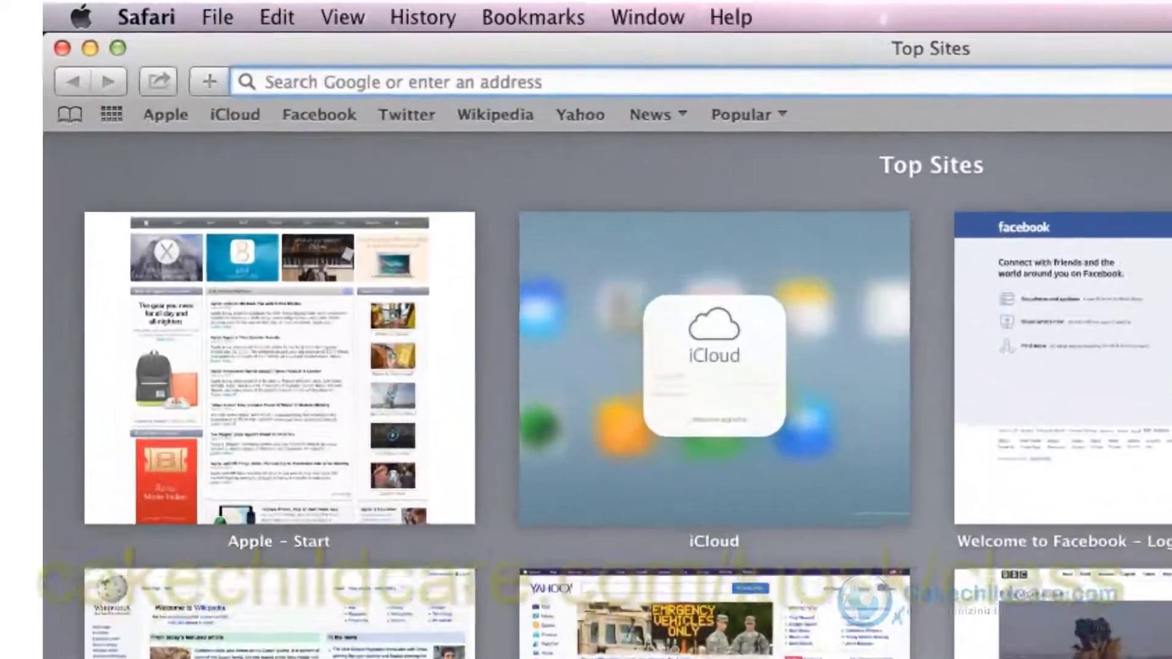
type("cakechildcare.com/kiosk/")
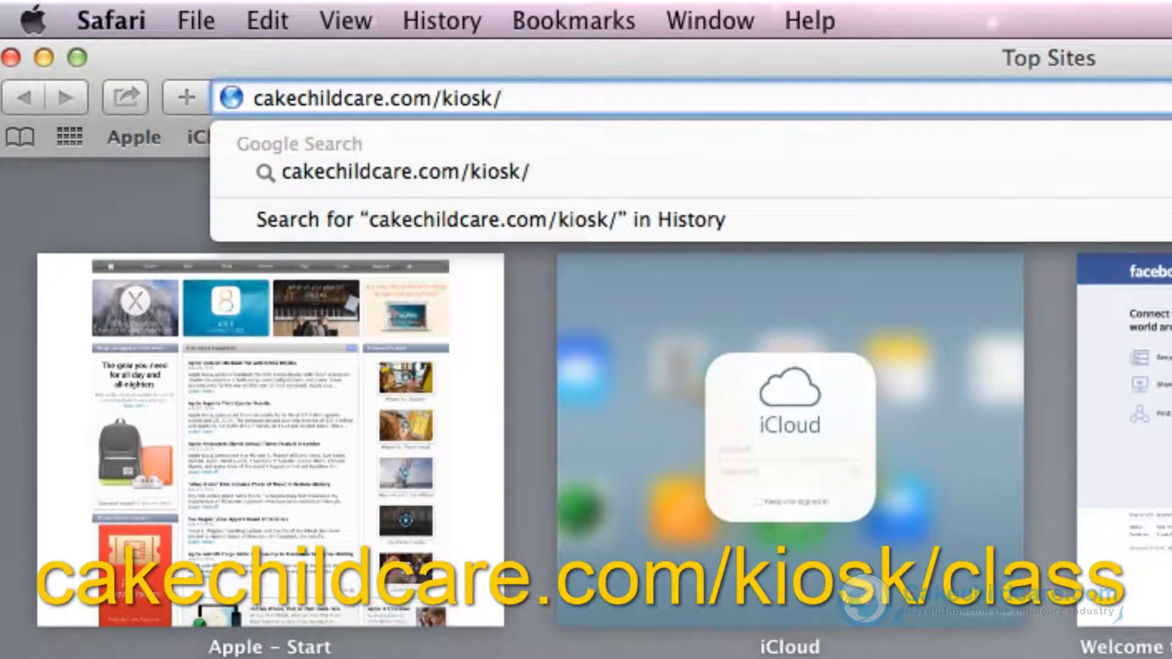
type("class")
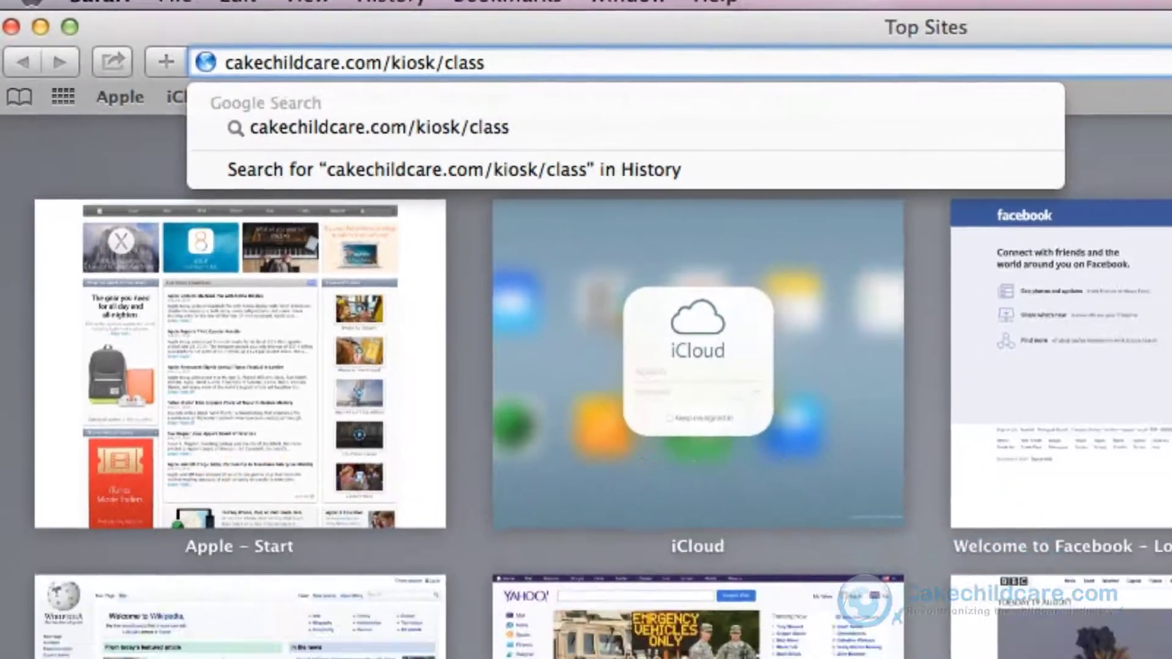
key("Return")
Step: Log in with the school's user ID and password, Remember Me ticked, then enter the staff ID number
type("cakedemo2")
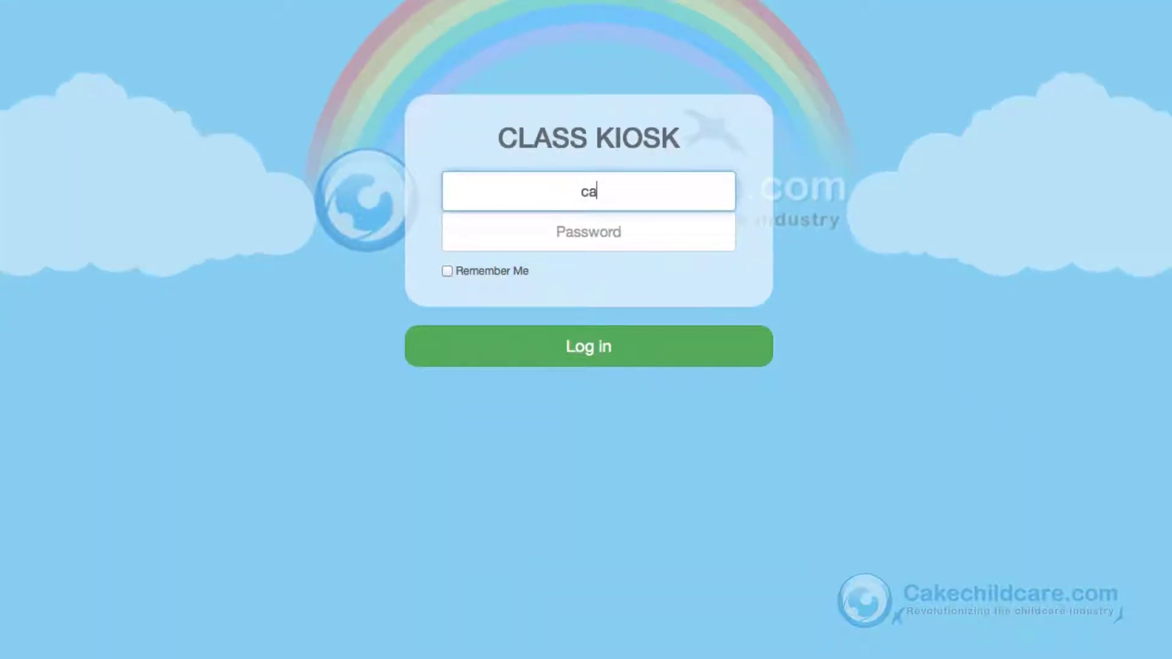
key("Tab")
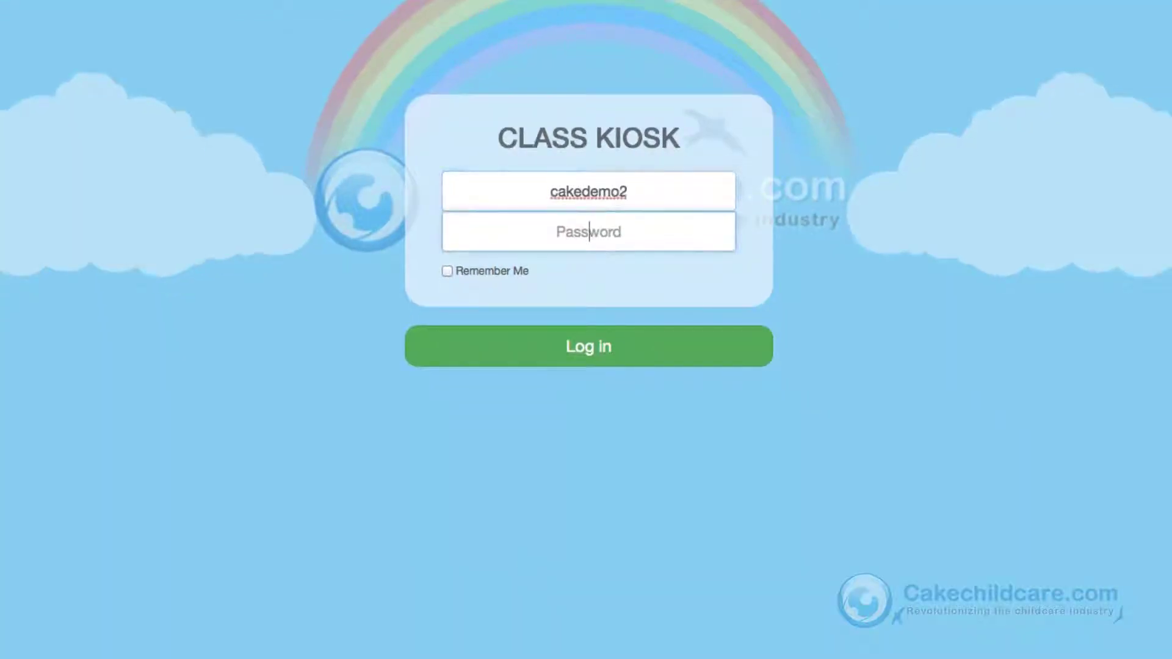
type("•••••••••")
left_click(450, 274)
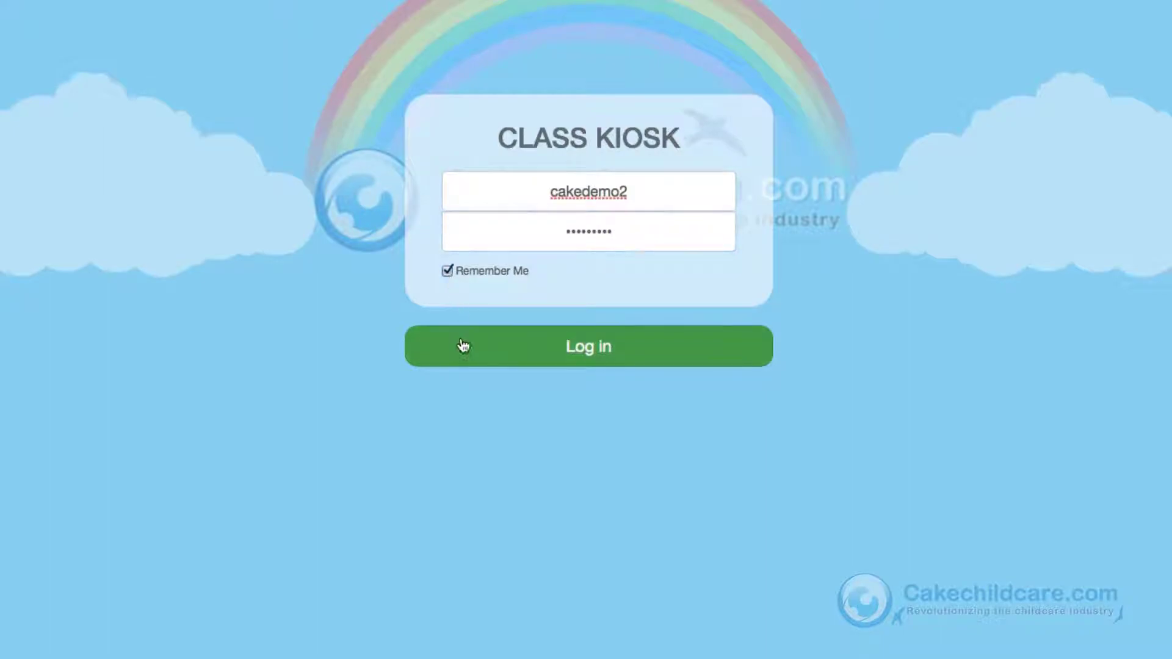
left_click(463, 346)
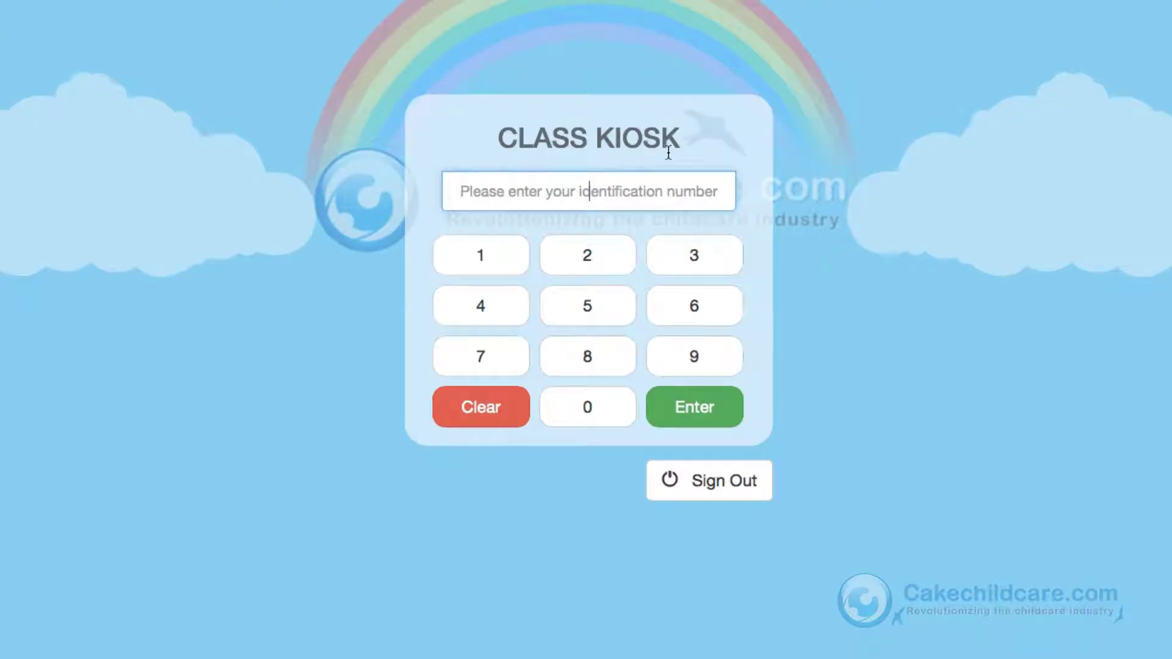
type("1234")
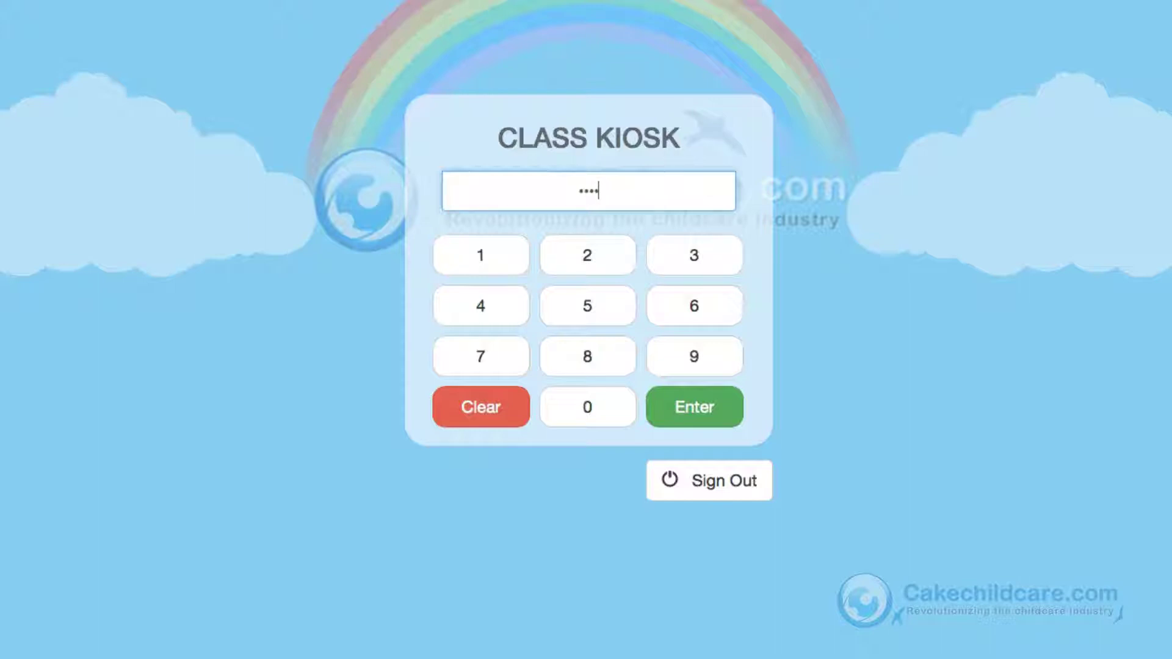
key("Return")
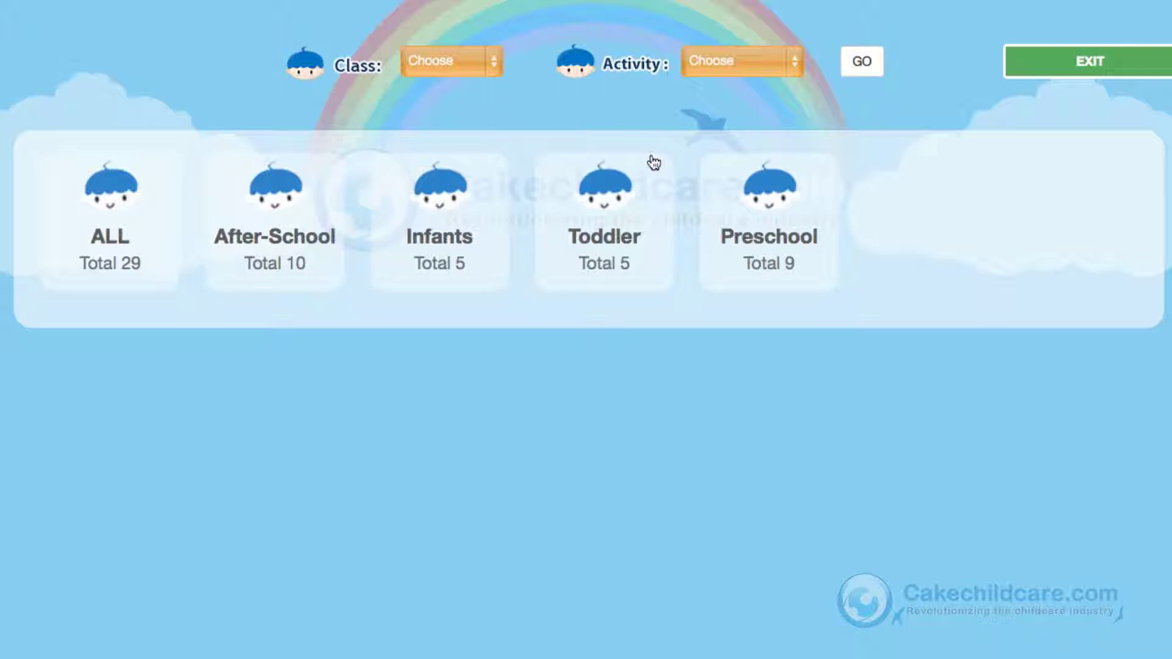
Step: Show the children of every class using the ALL class card
left_click(482, 62)
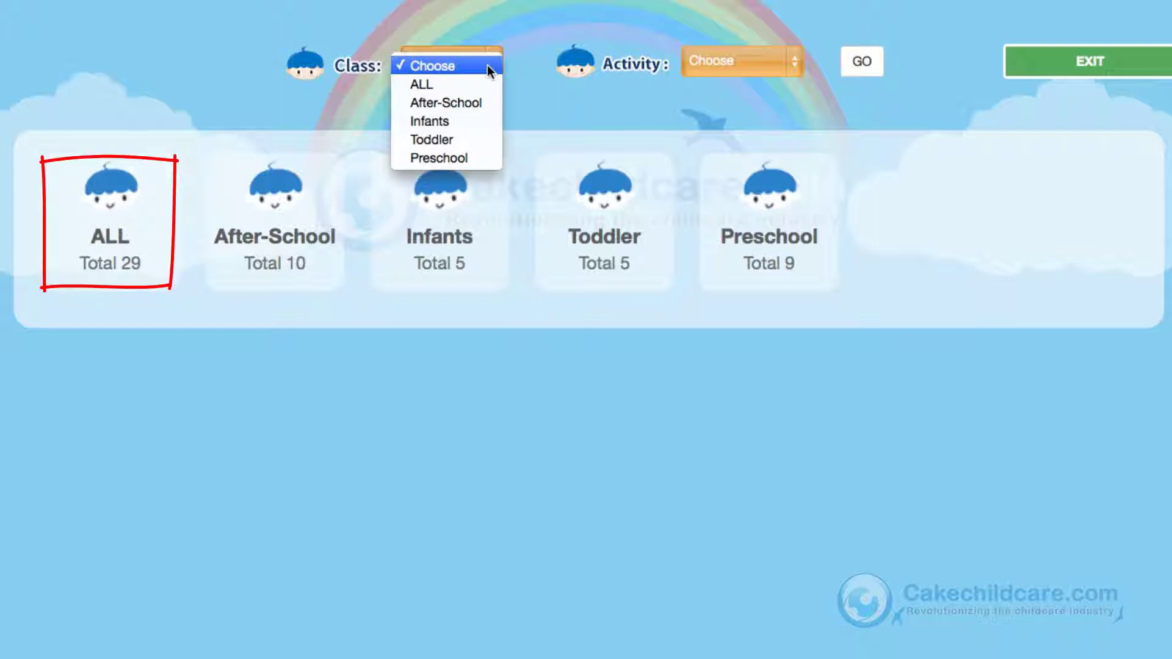
left_click(149, 196)
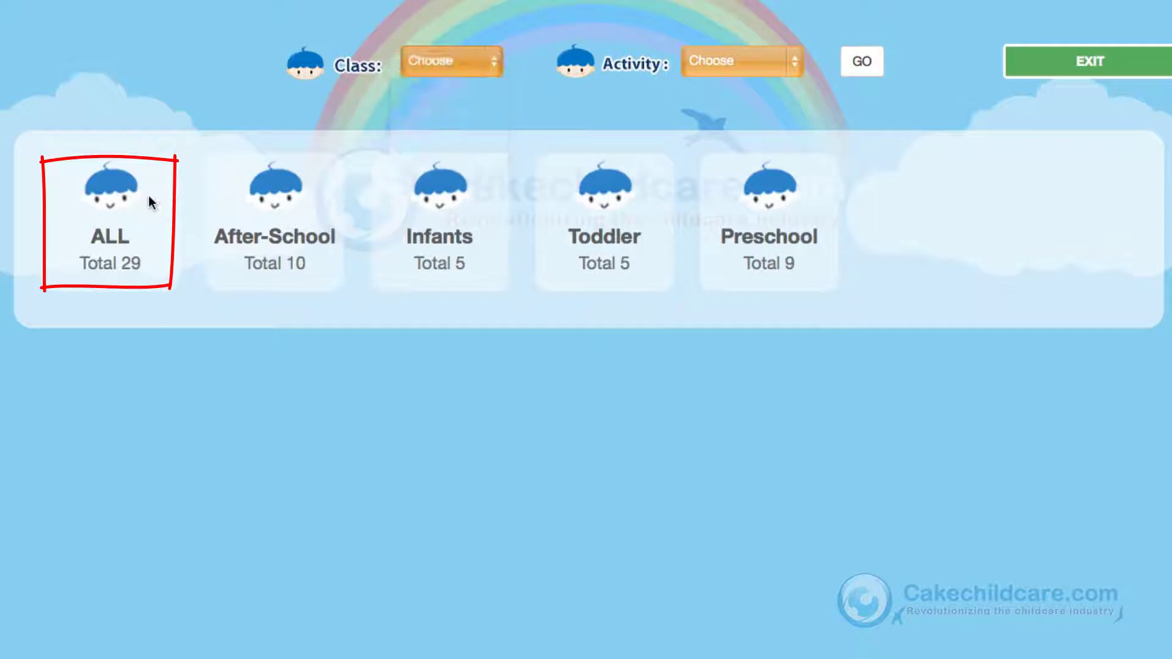
left_click(145, 199)
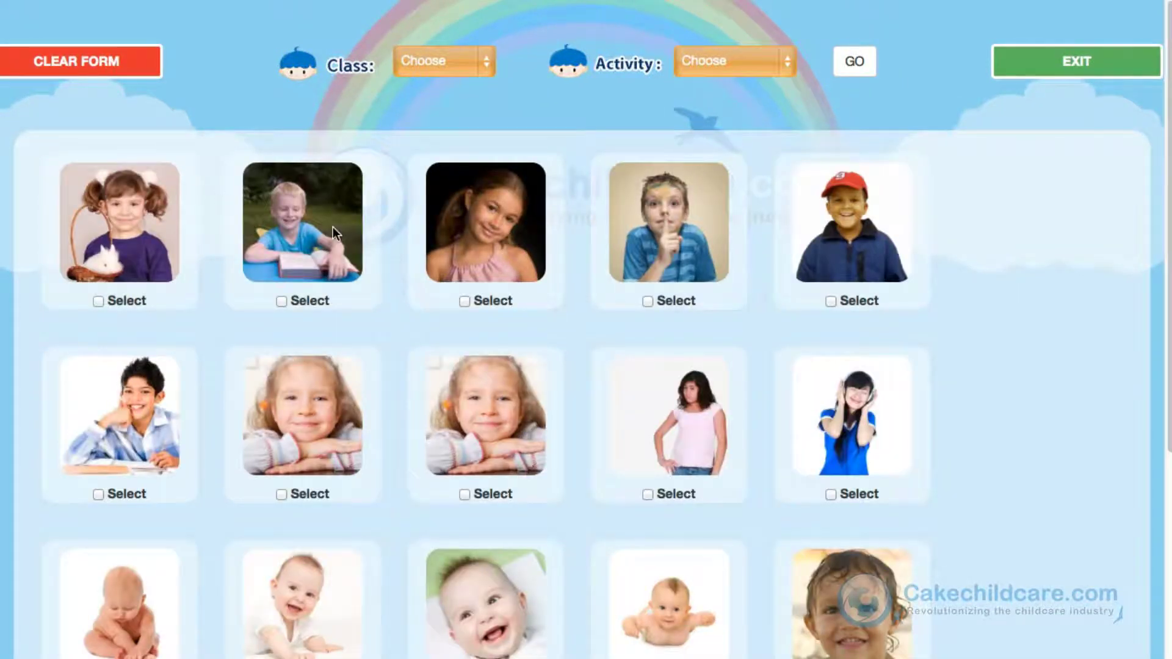
Step: Select the headphones girl, red-cap boy, rabbit girl, striped-shirt boy and blonde girl
left_click(831, 495)
left_click(831, 301)
left_click(98, 302)
left_click(98, 494)
left_click(281, 494)
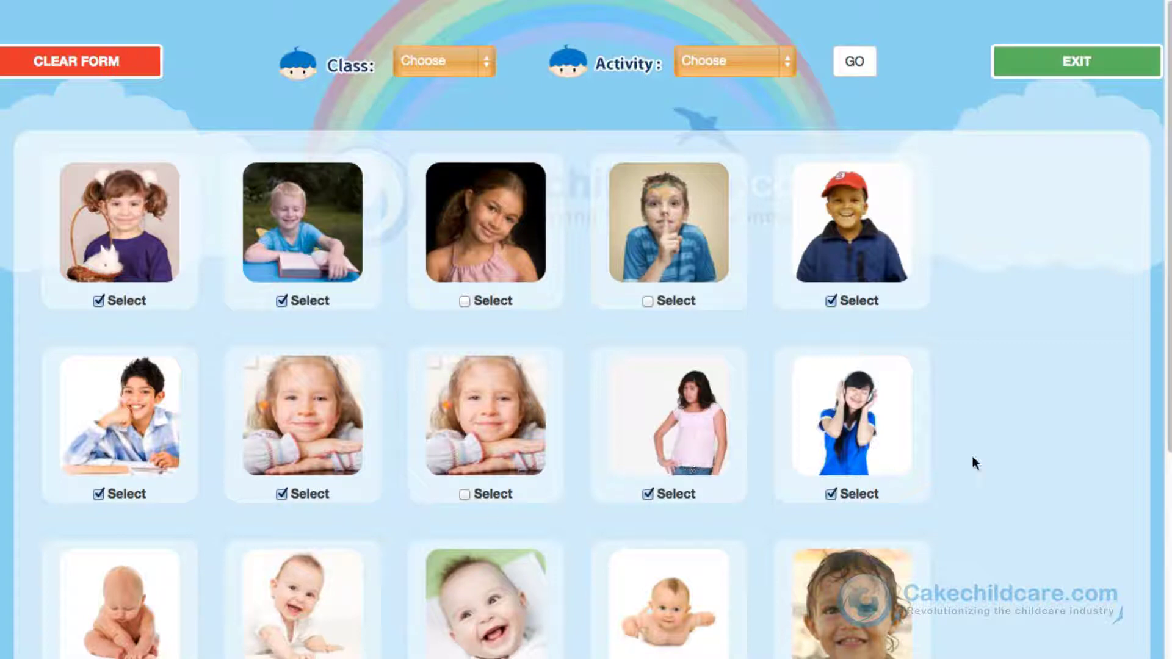
left_click(785, 68)
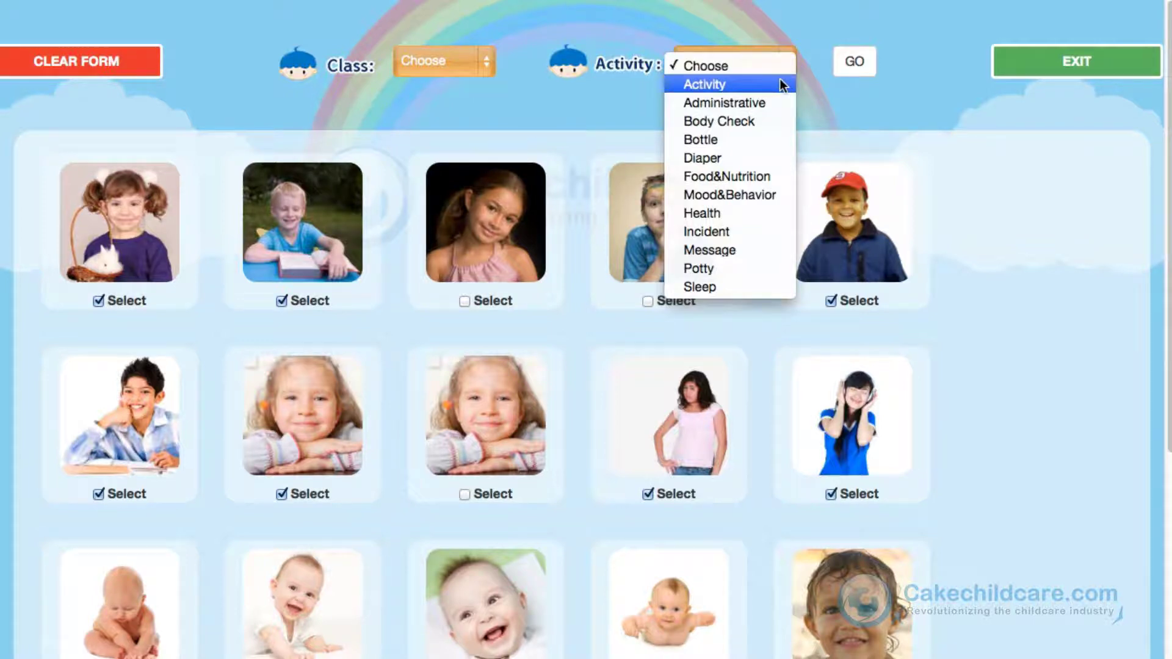
Step: Load the Activity form and save Waves Bye-Bye for the first child
left_click(780, 84)
left_click(846, 73)
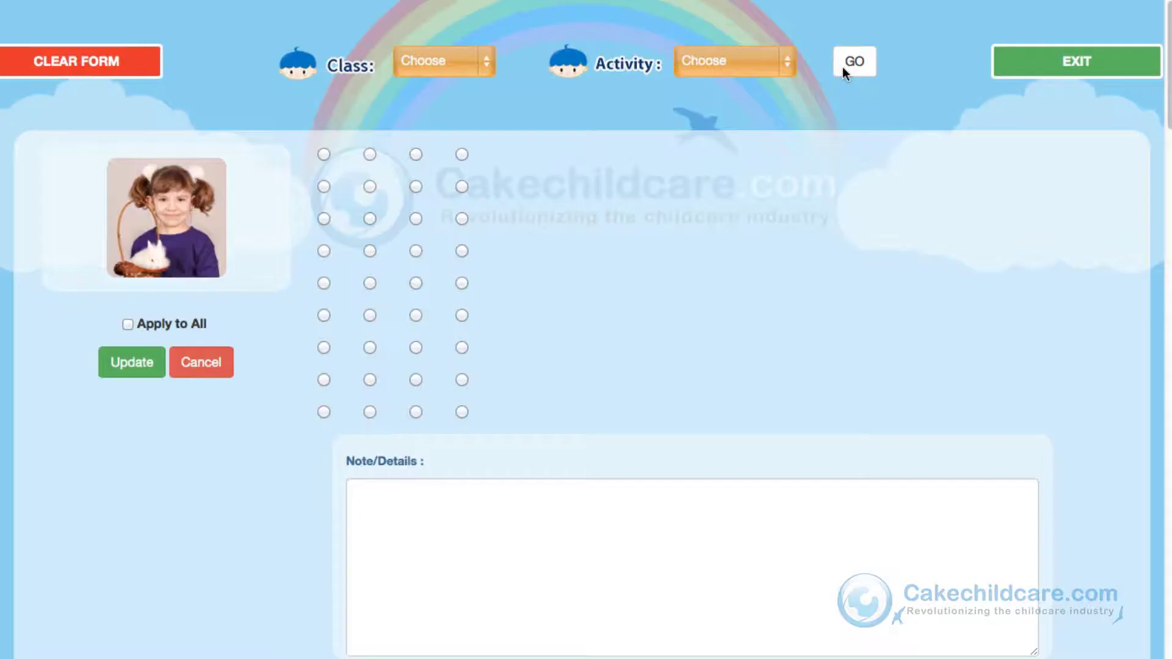
scroll(1109, 139, "down", 2)
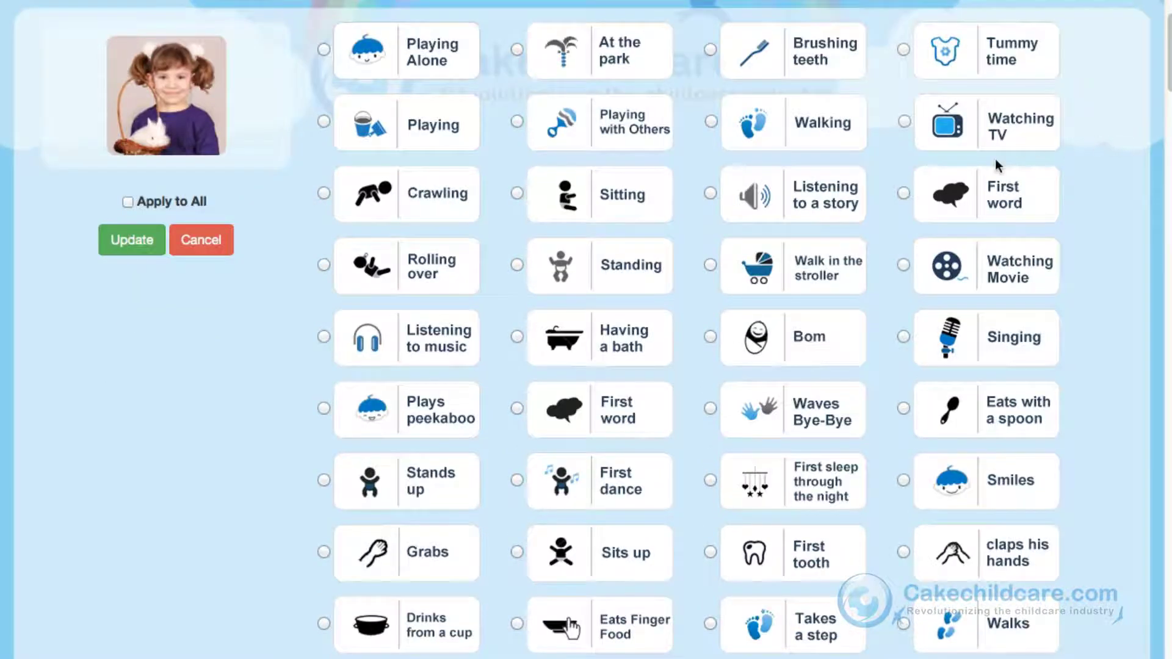
left_click(710, 408)
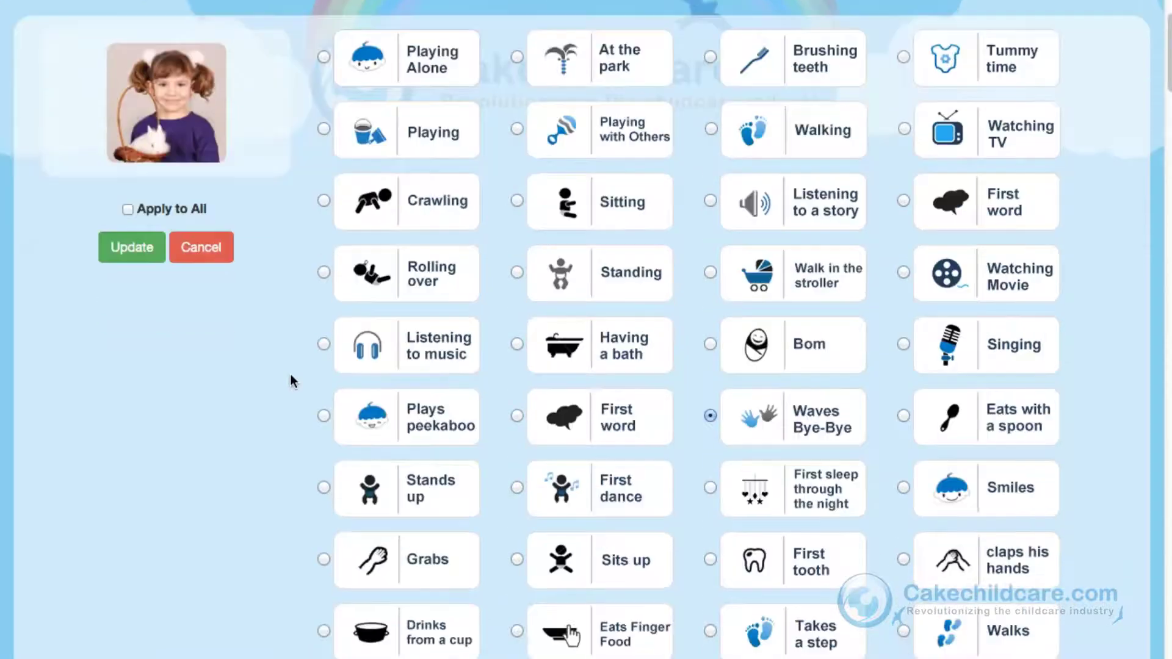
scroll(291, 376, "down", 2)
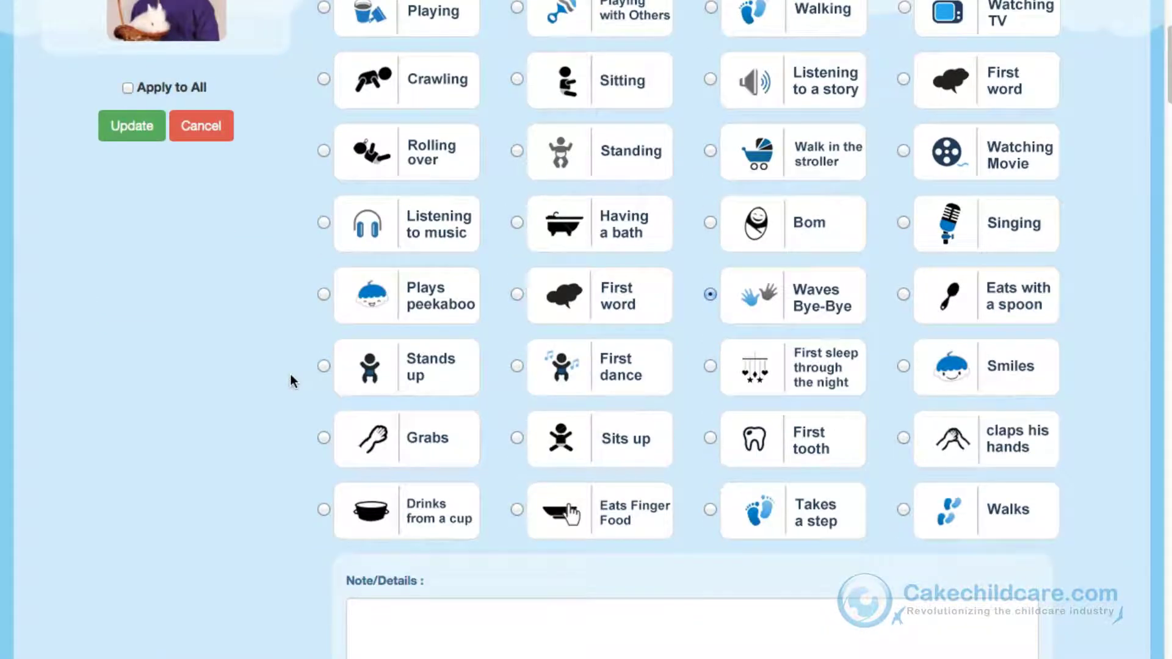
scroll(268, 360, "up", 1)
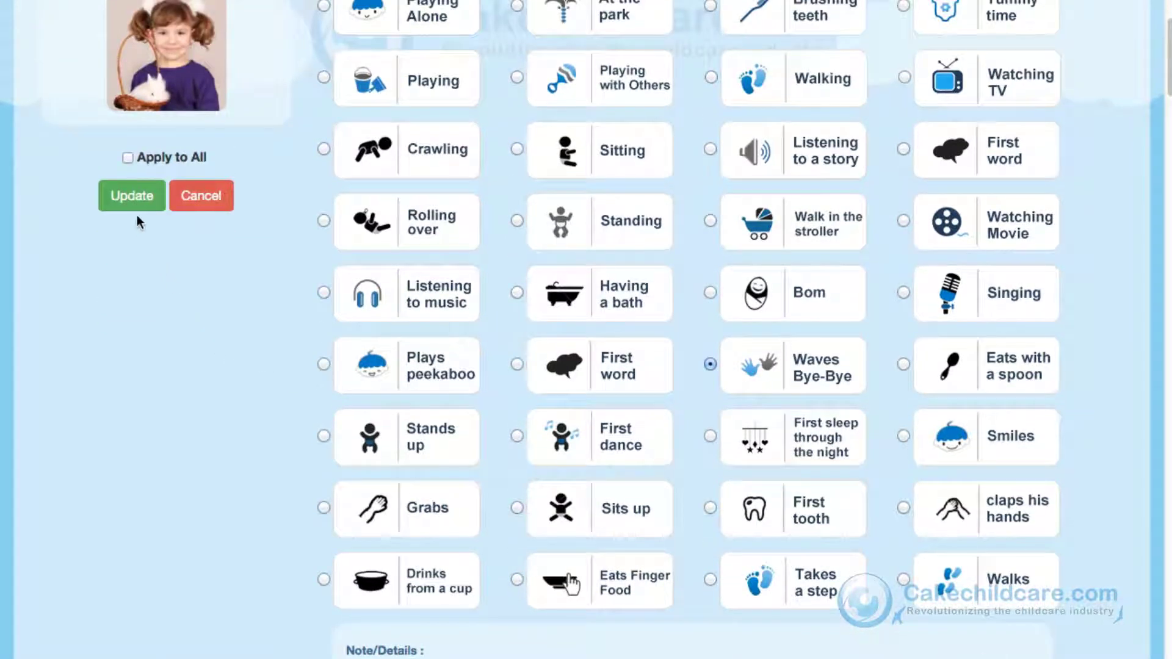
left_click(135, 204)
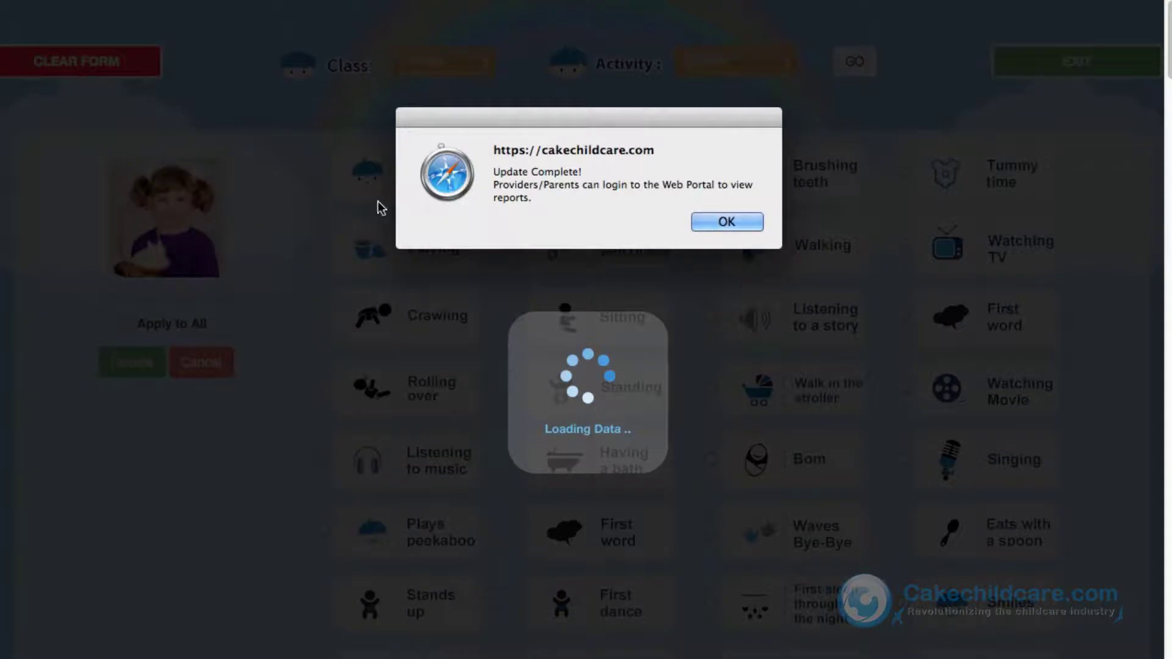
left_click(710, 221)
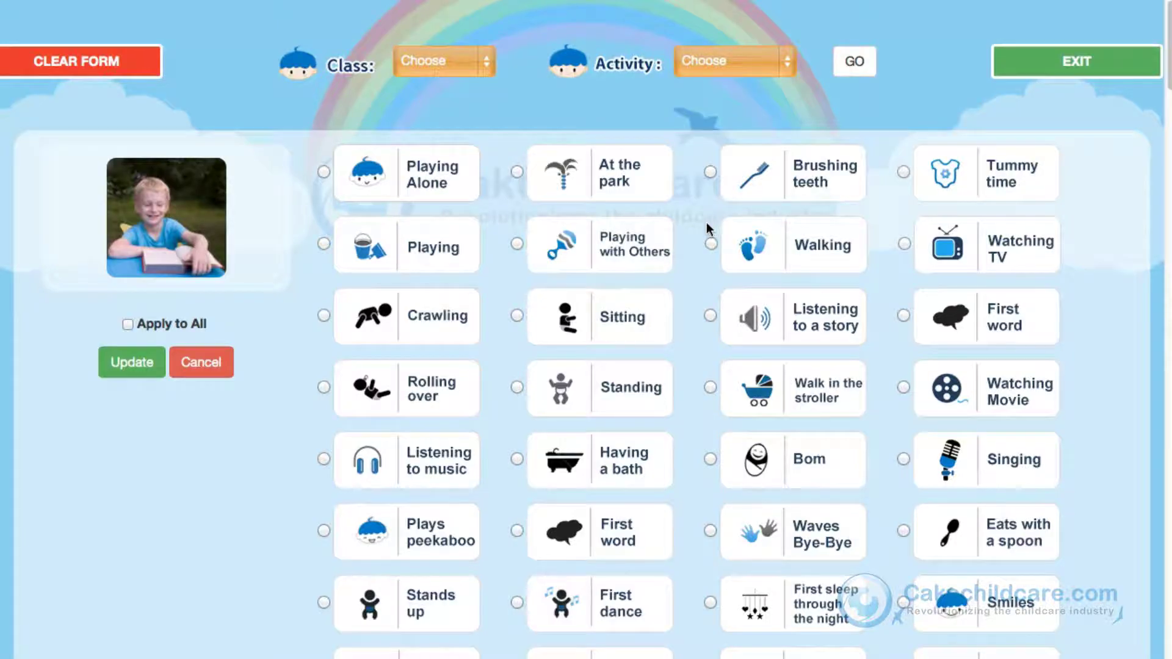
Step: Save the Playing activity for the boy and dismiss the Update Complete alert
left_click(324, 243)
left_click(133, 368)
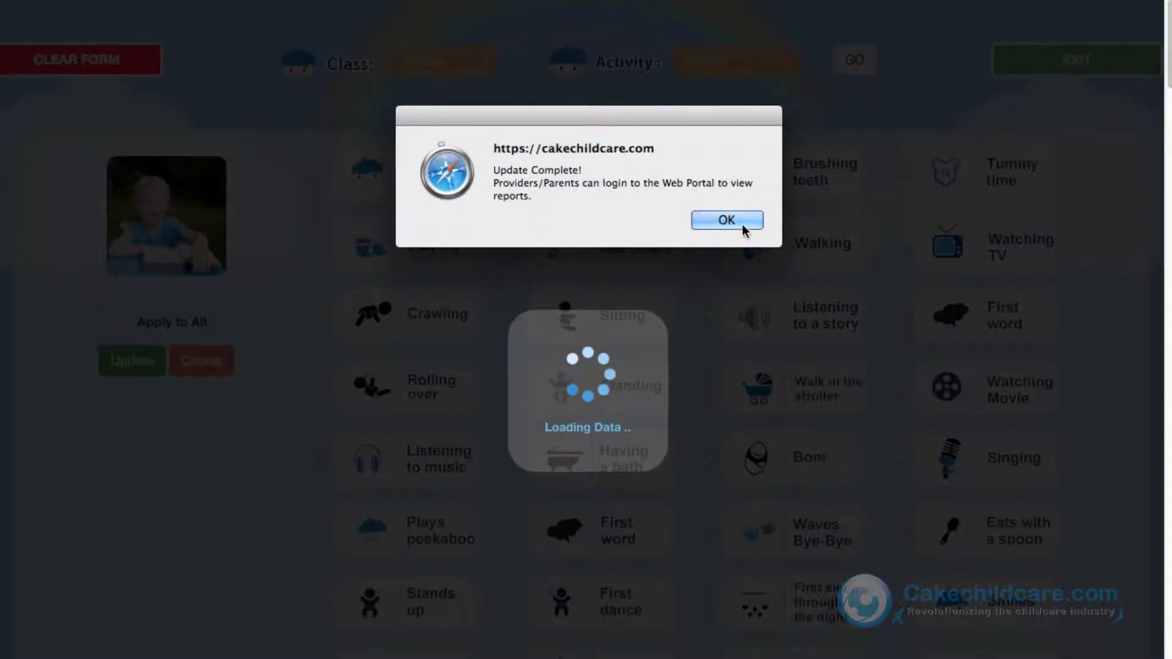
left_click(742, 225)
Step: Sign in with the kiosk code and load the Administrative form for ALL classes
type("12")
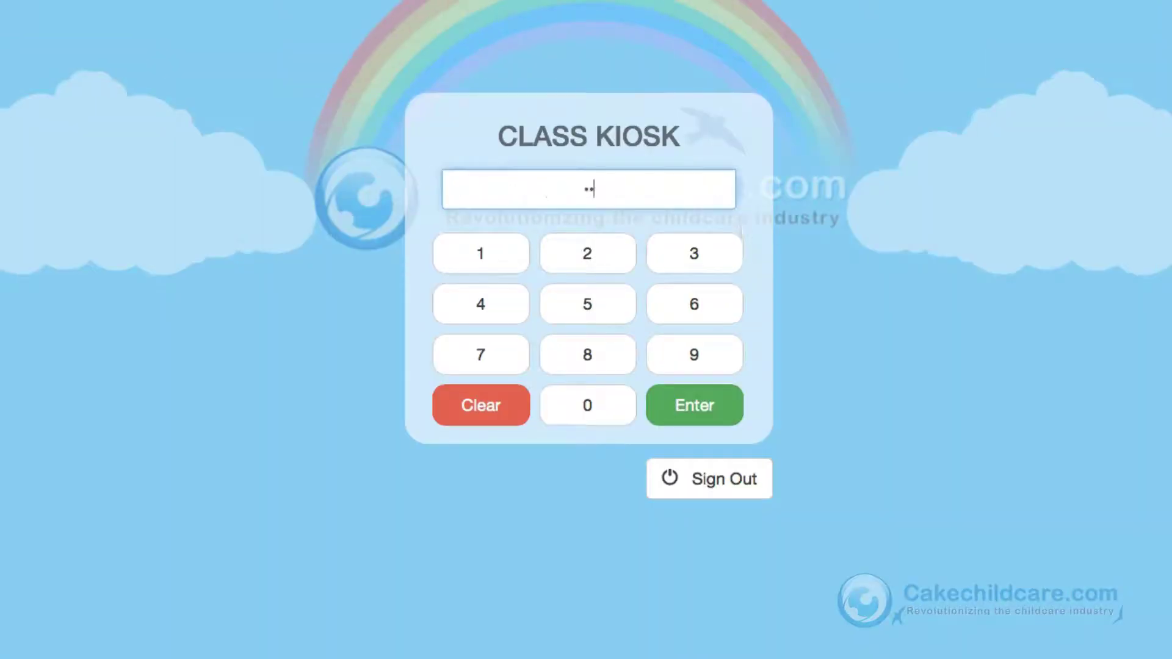
key("Return")
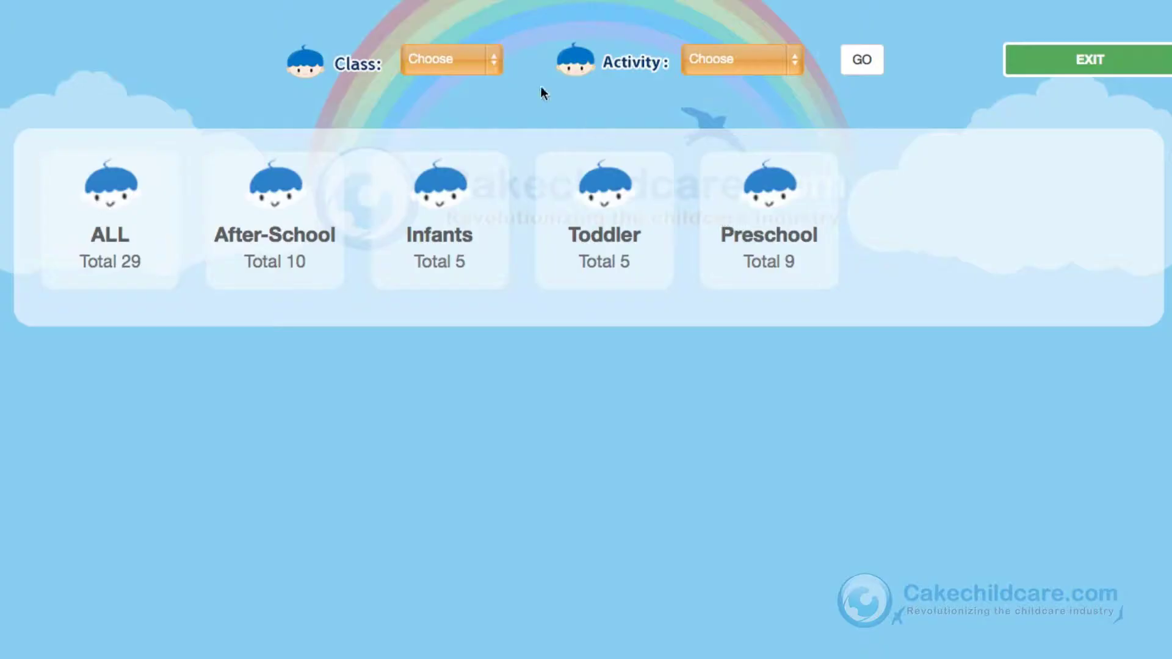
left_click(498, 63)
left_click(486, 78)
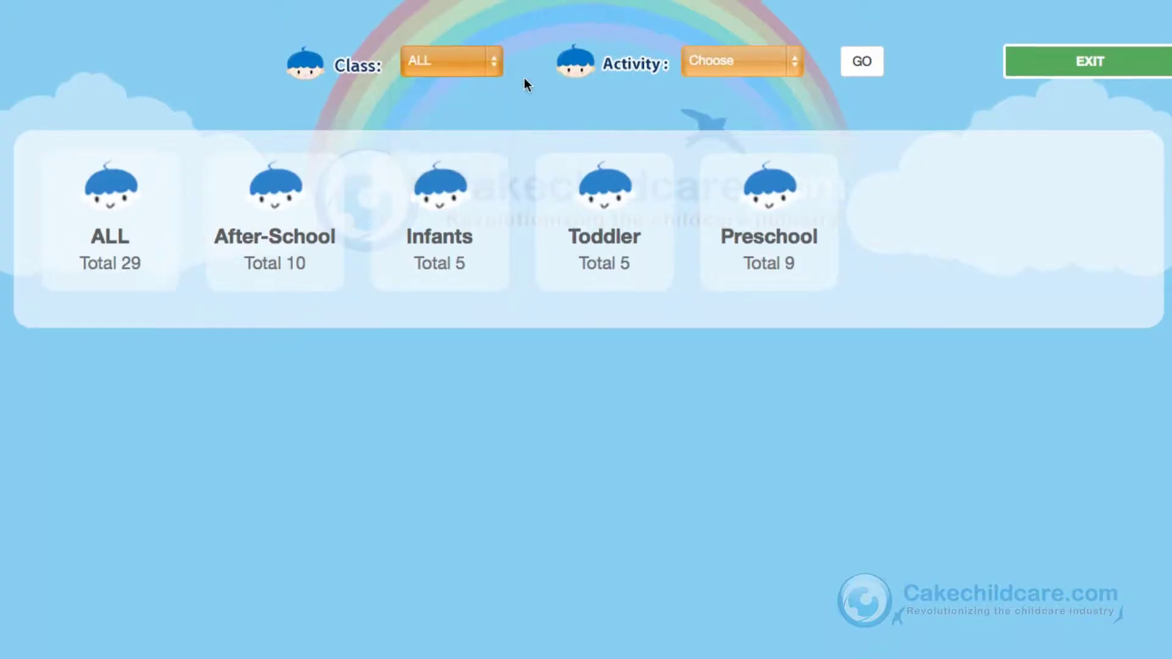
left_click(790, 52)
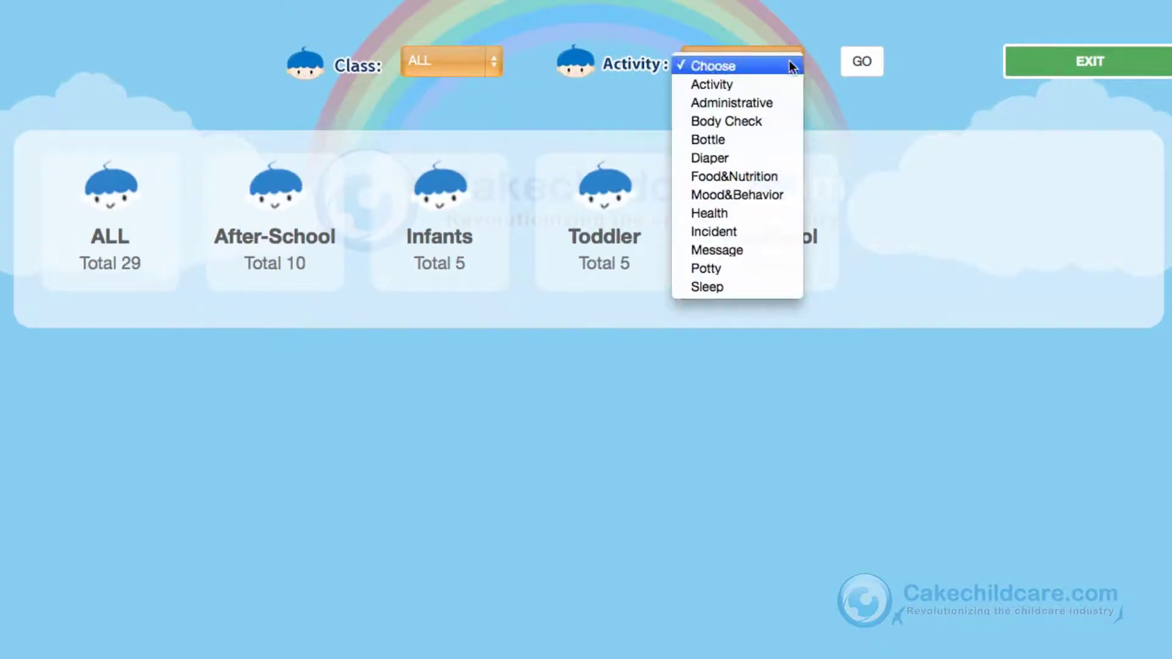
left_click(781, 101)
left_click(862, 64)
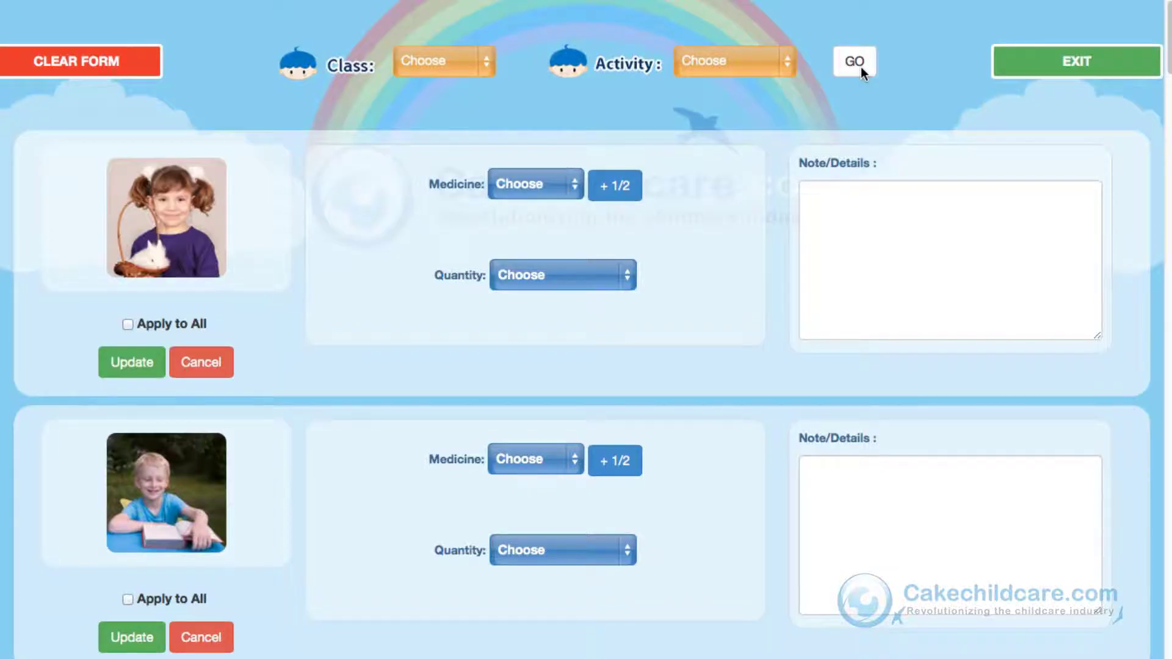
Step: Save a 4.50 medicine dose for the first child
left_click(576, 174)
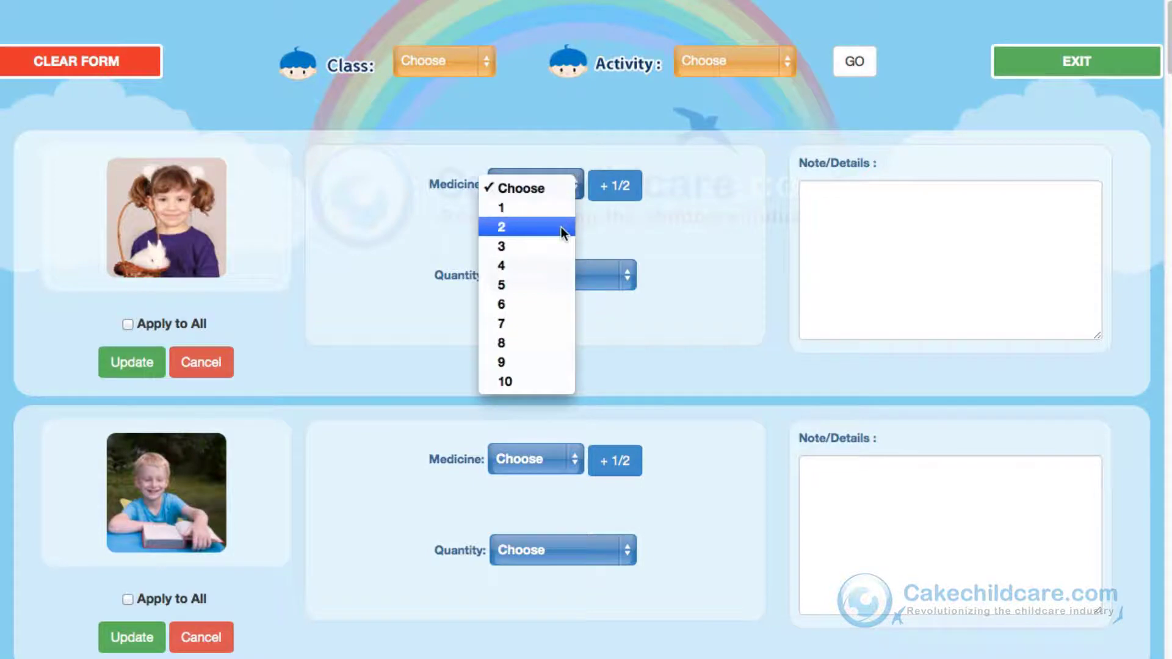
left_click(553, 265)
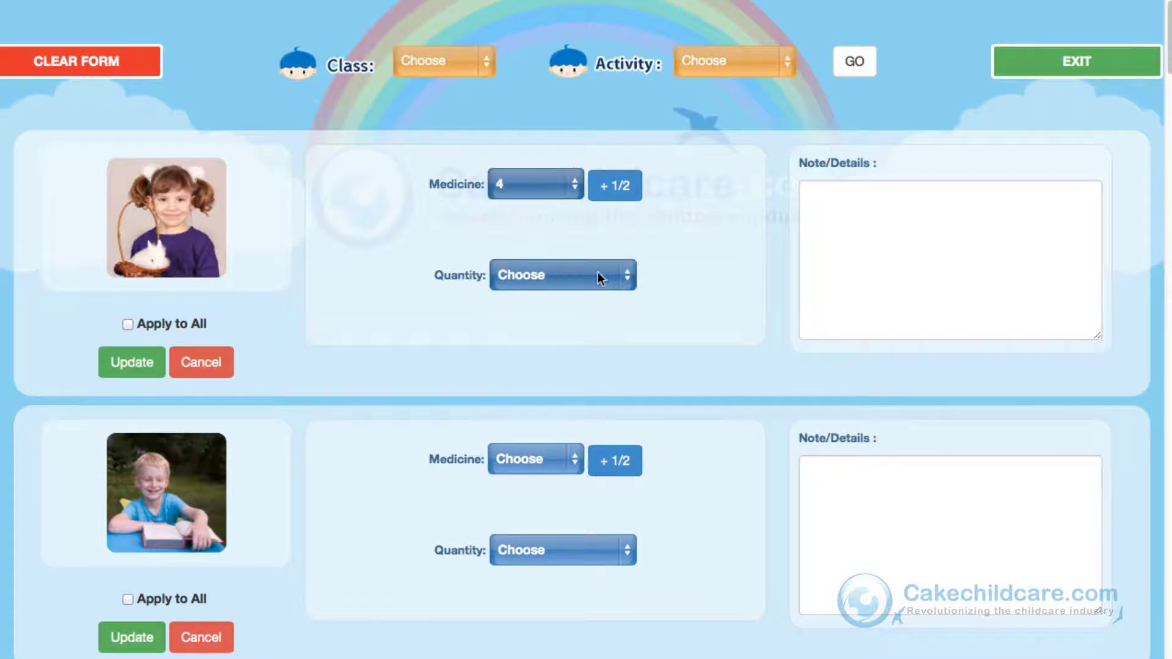
left_click(629, 276)
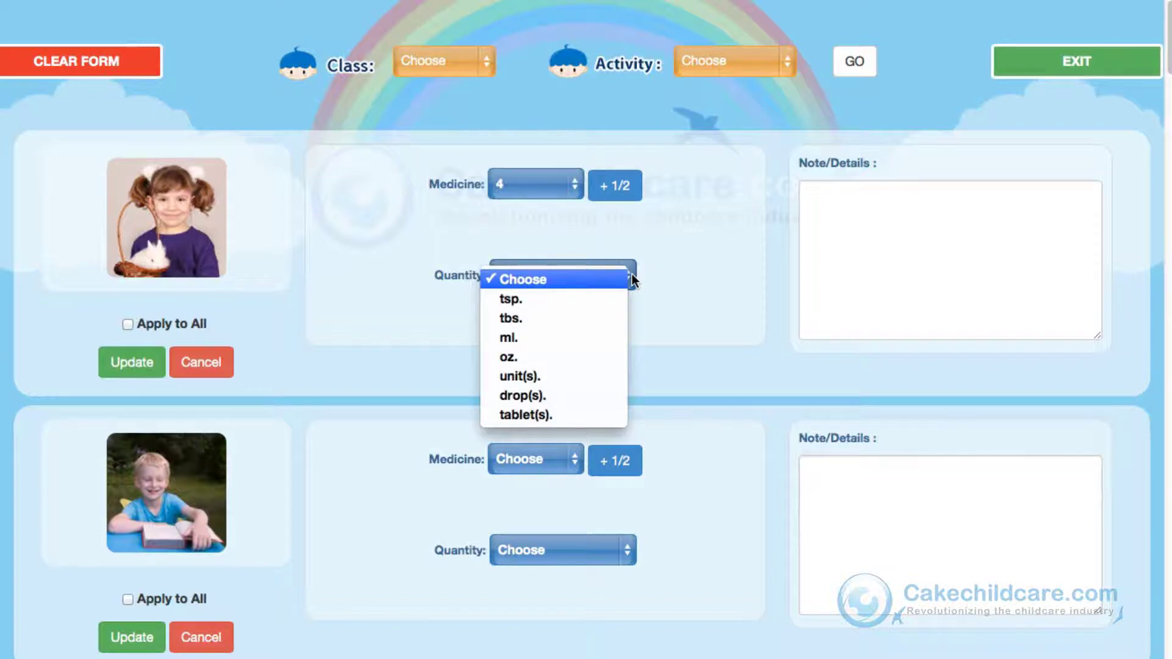
left_click(632, 275)
left_click(625, 199)
left_click(626, 199)
left_click(625, 200)
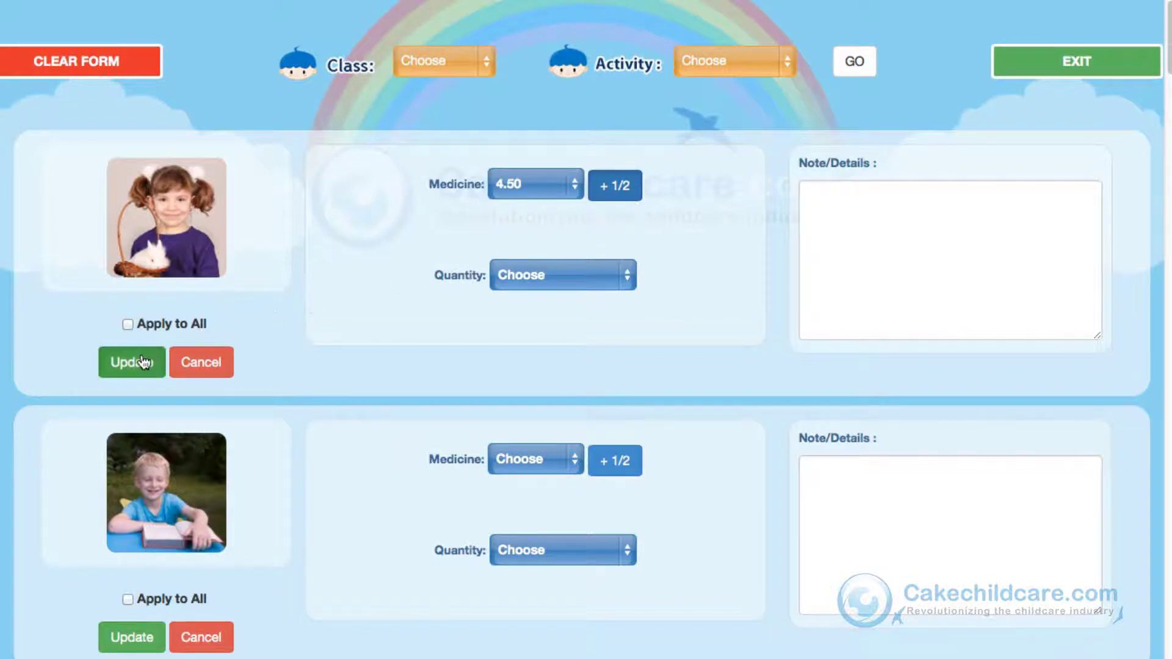
left_click(143, 363)
left_click(778, 72)
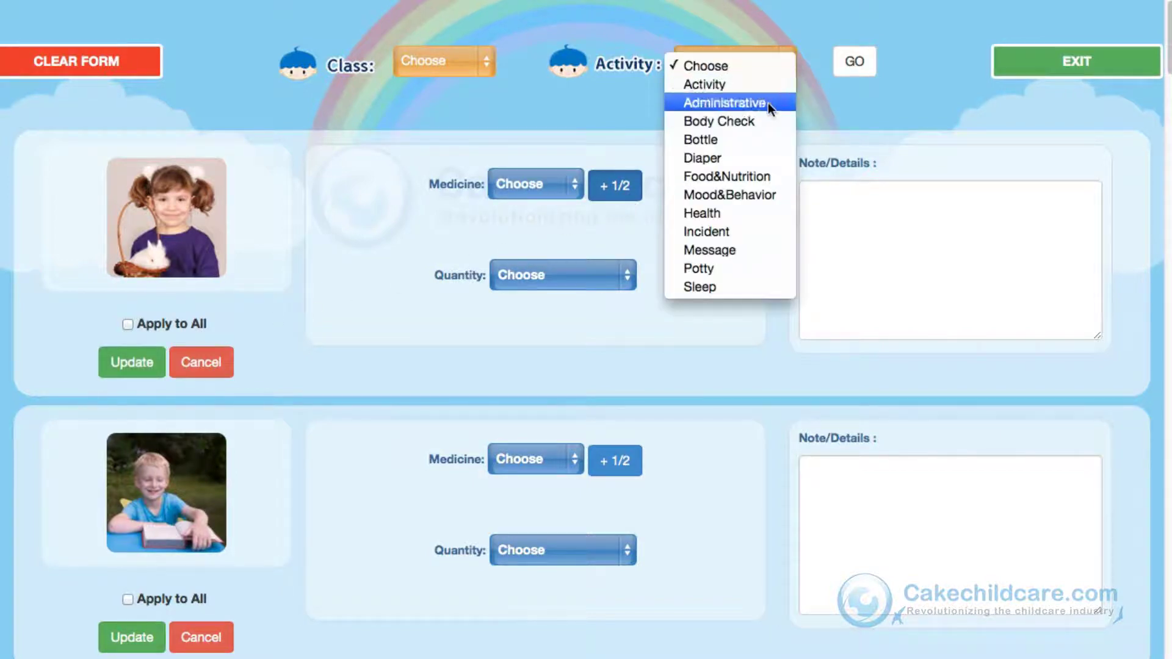
Step: Load the Body Check form and save a FAIL result for the first child
left_click(760, 119)
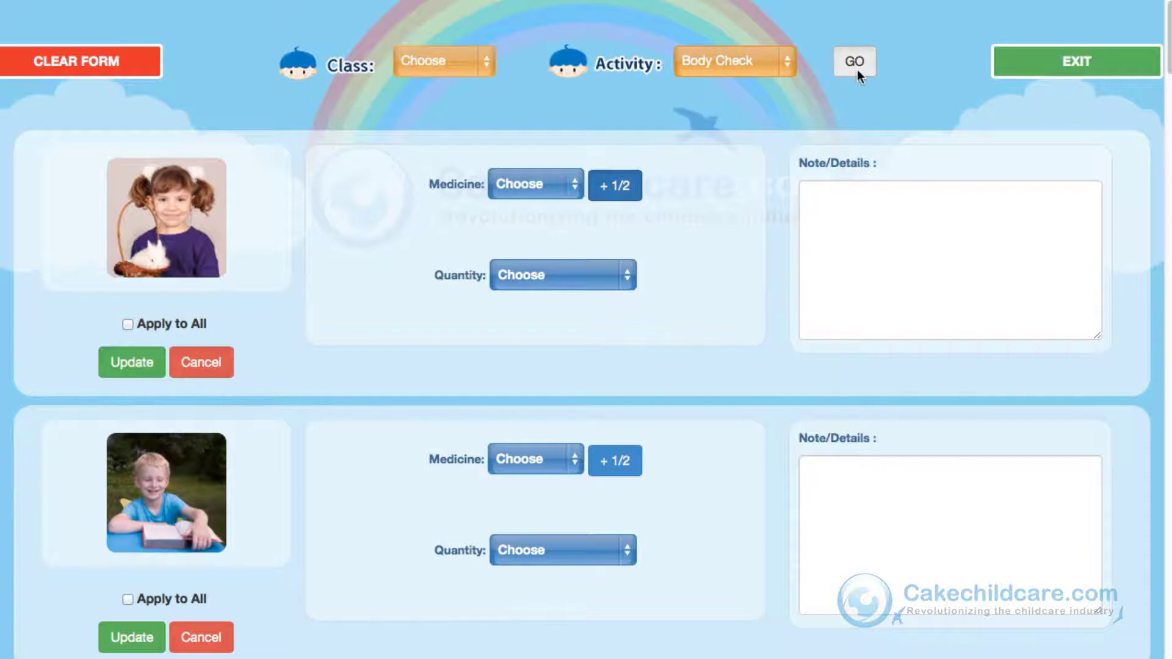
left_click(858, 70)
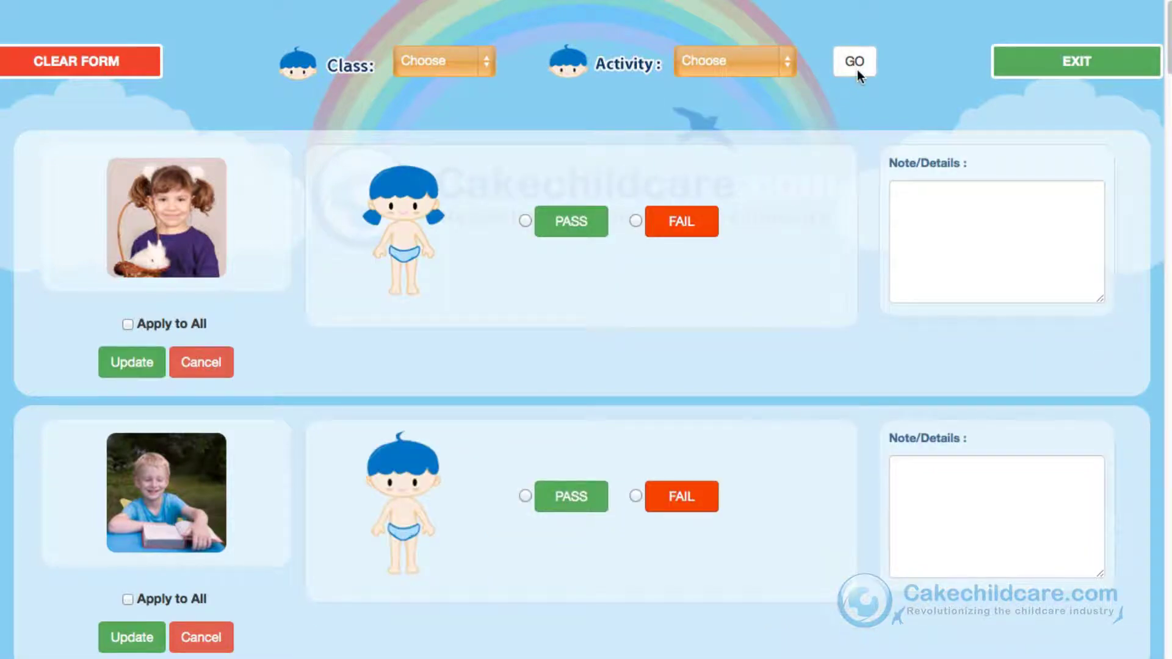
left_click(636, 221)
left_click(144, 368)
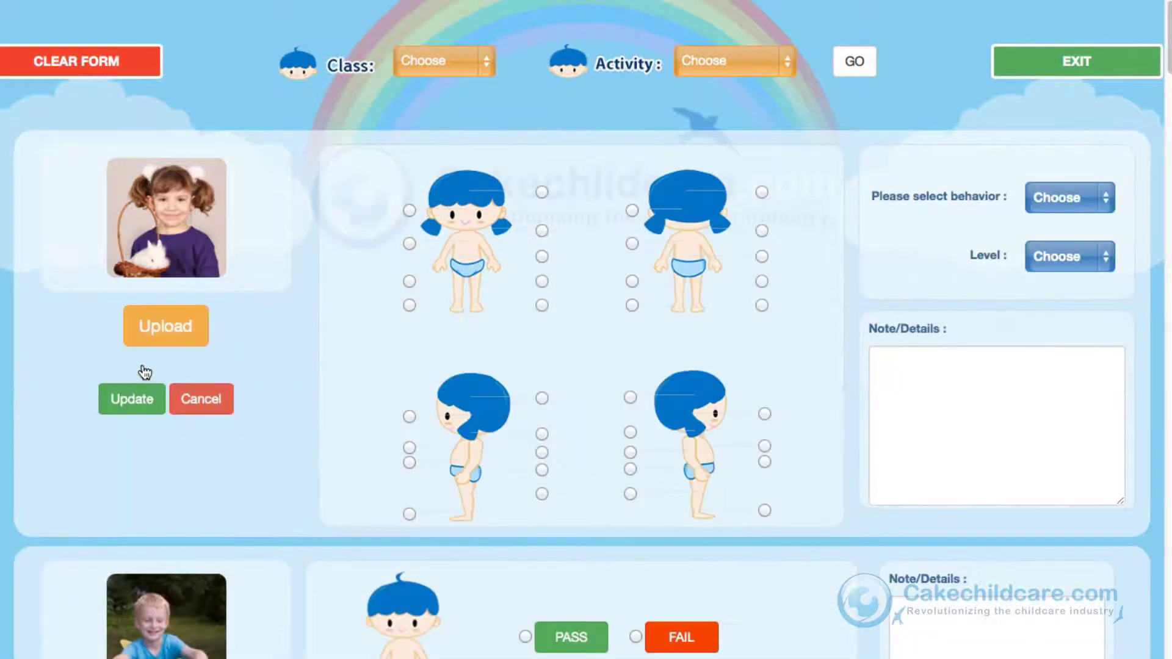
Step: Mark a spot on the back-view body figure, leaving injury type and severity unset
left_click(764, 197)
left_click(1102, 203)
left_click(1102, 203)
left_click(1098, 263)
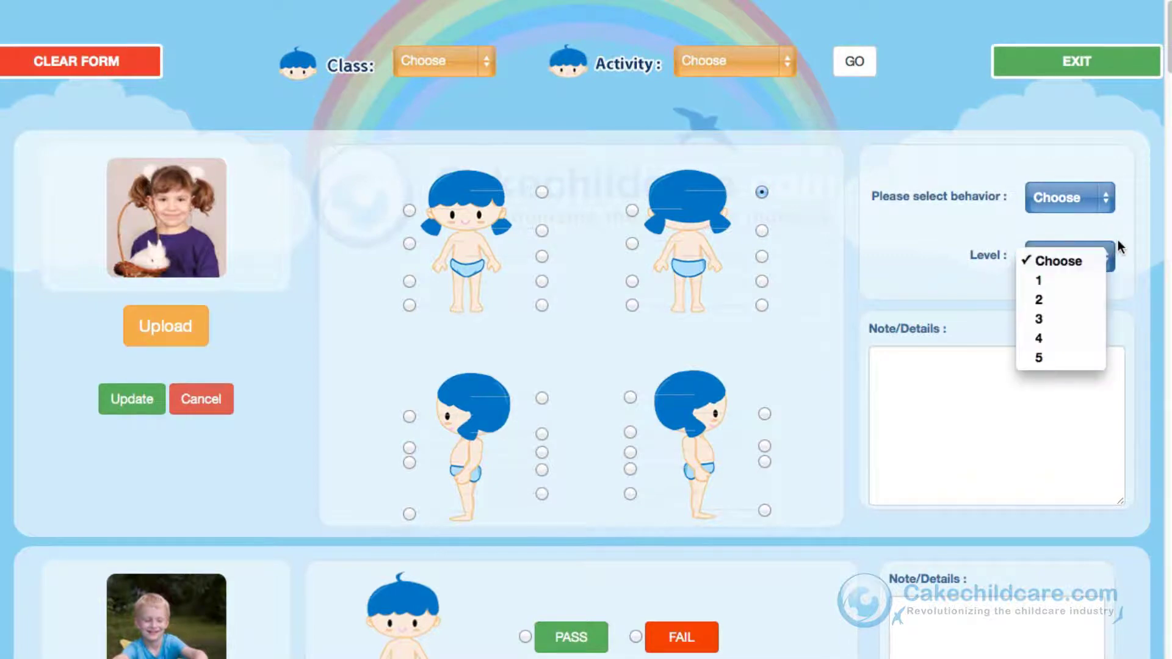
left_click(1114, 252)
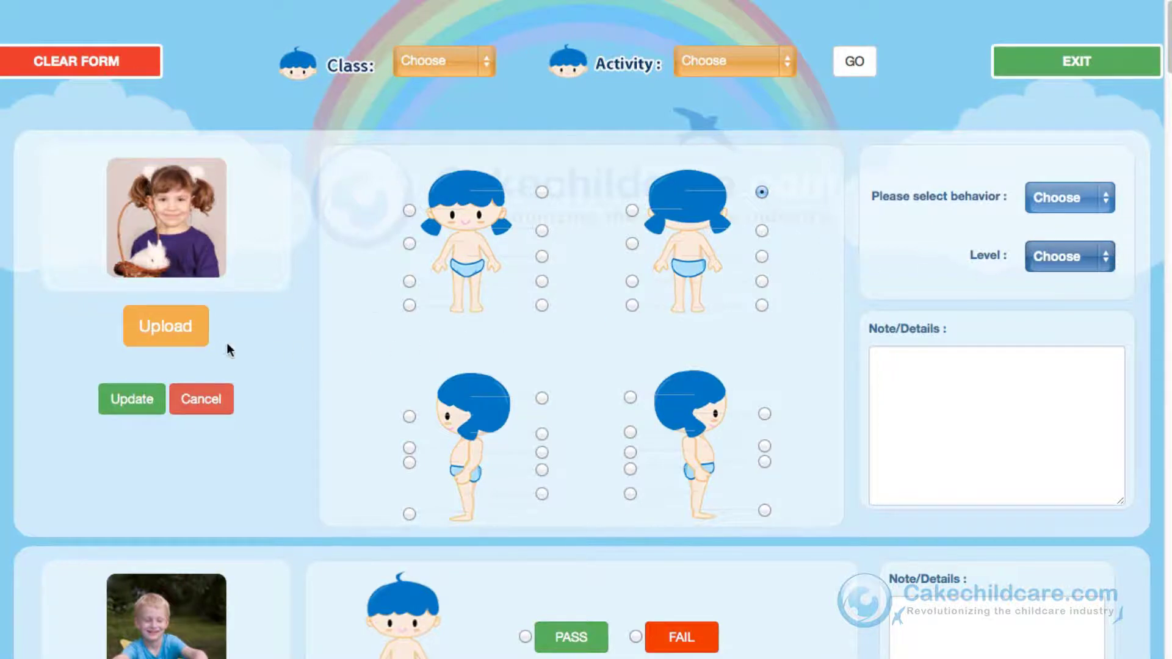
left_click(200, 348)
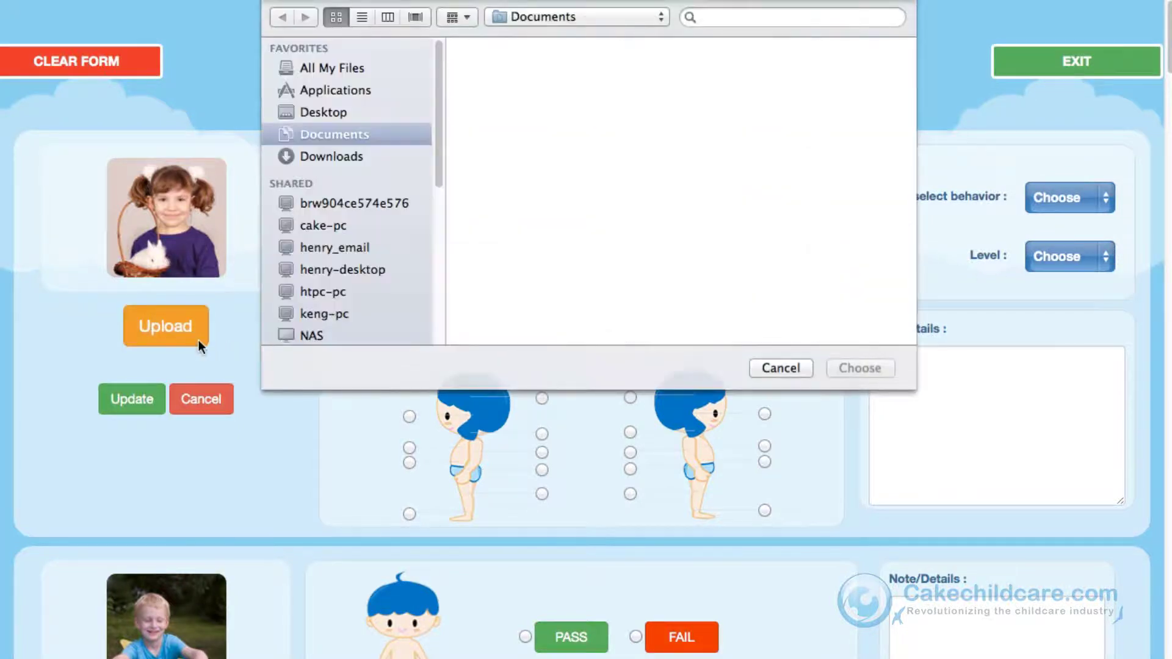
left_click(781, 368)
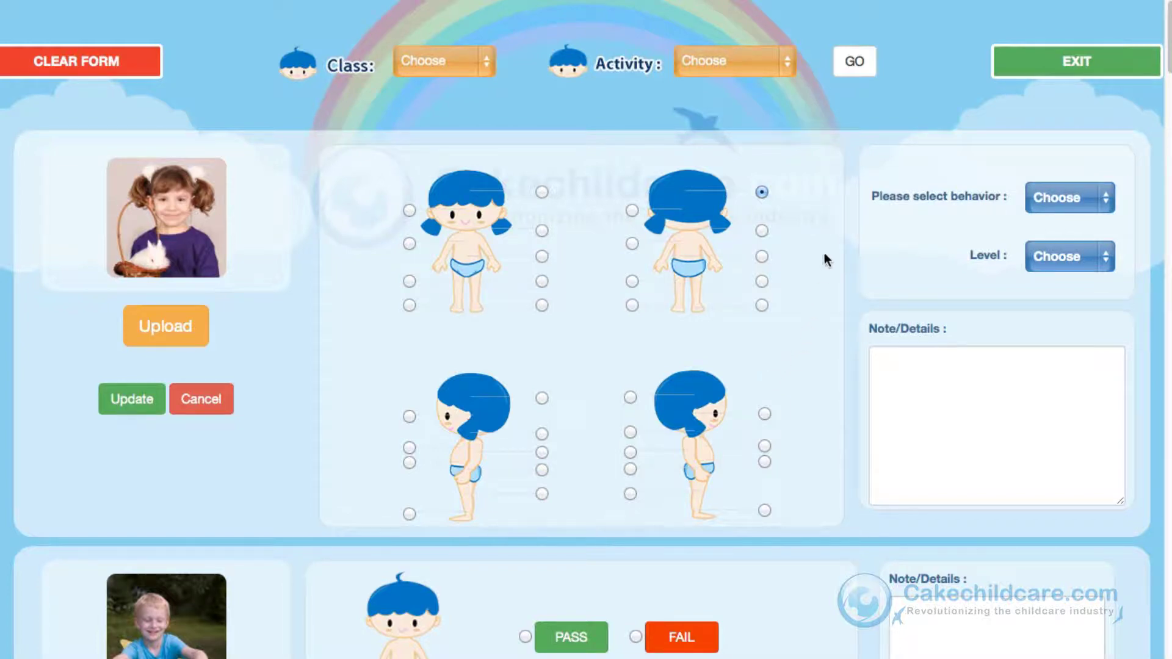
left_click(768, 69)
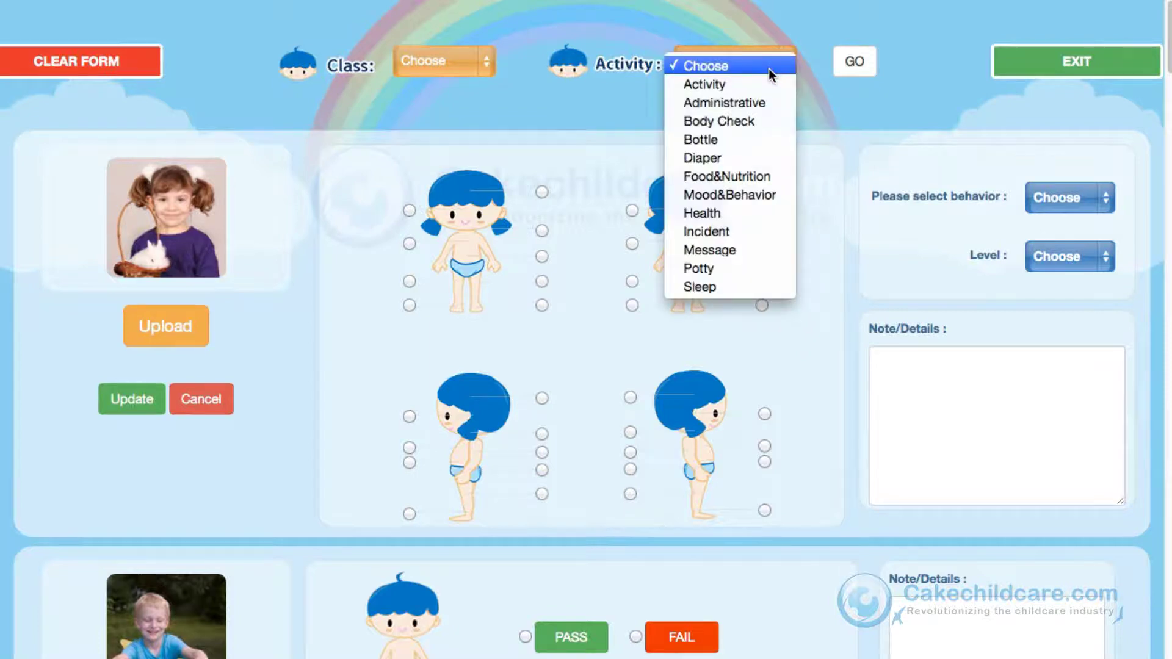
Step: Load the Bottle form and review its unit (ml.) and quantity choices
left_click(753, 137)
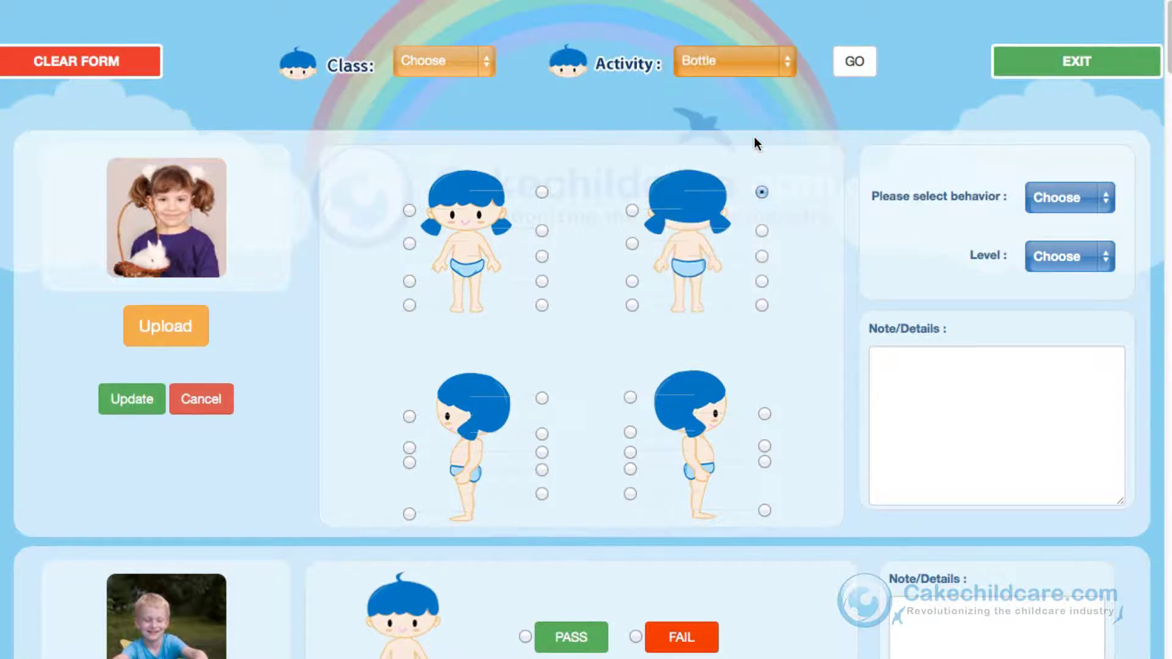
left_click(847, 71)
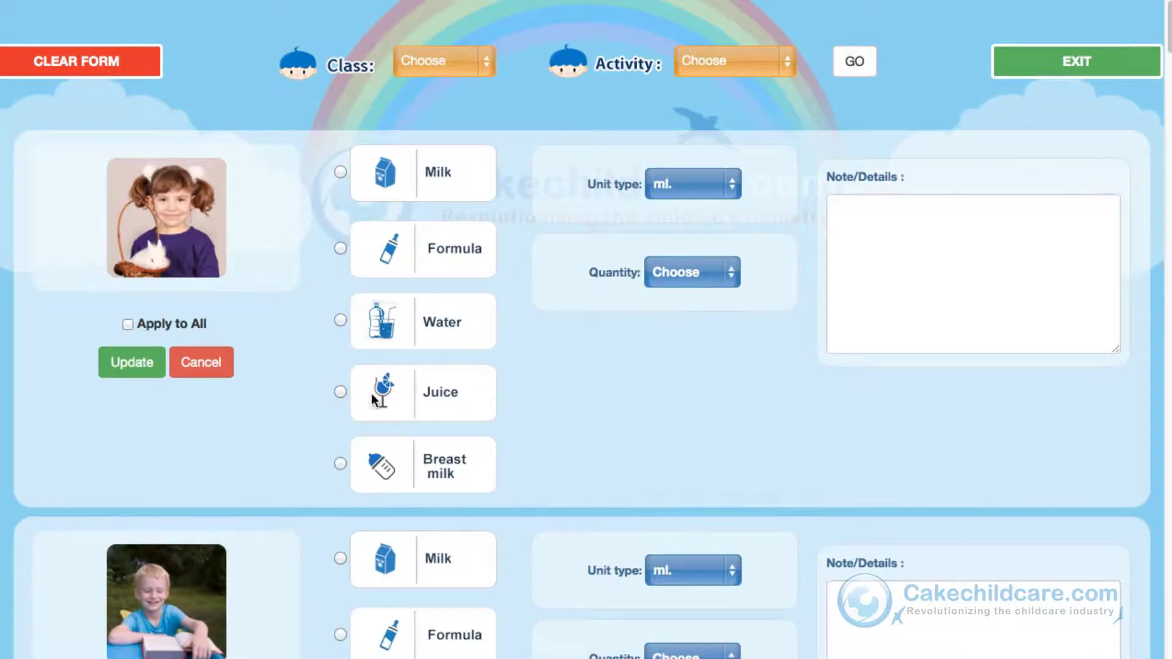
left_click(727, 181)
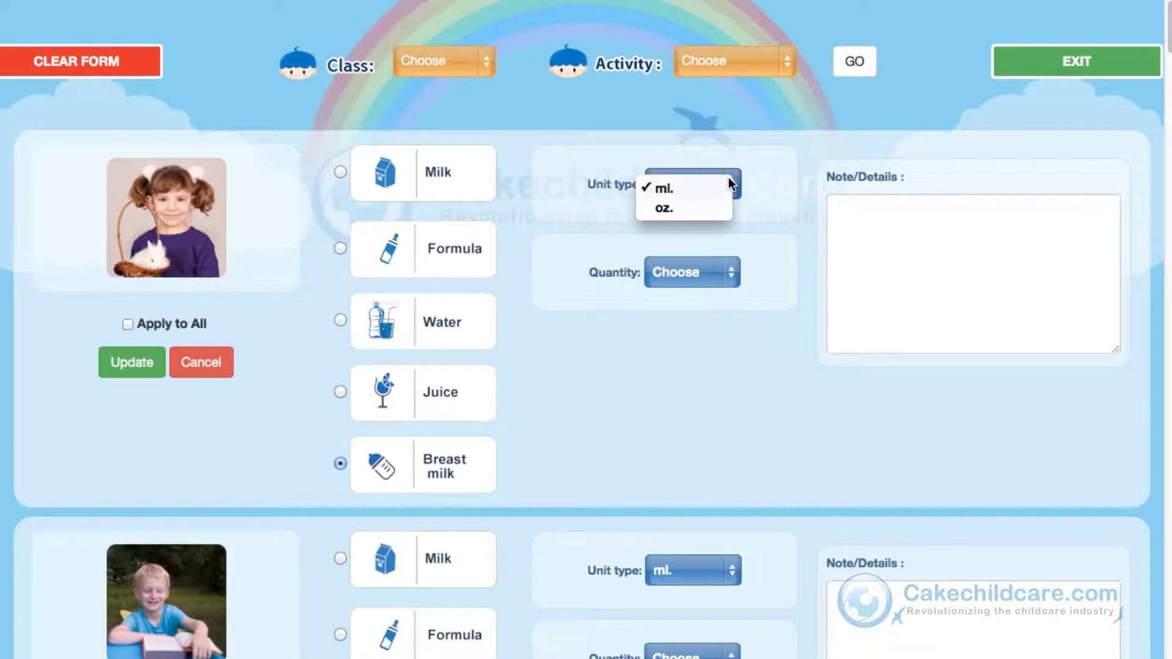
left_click(731, 275)
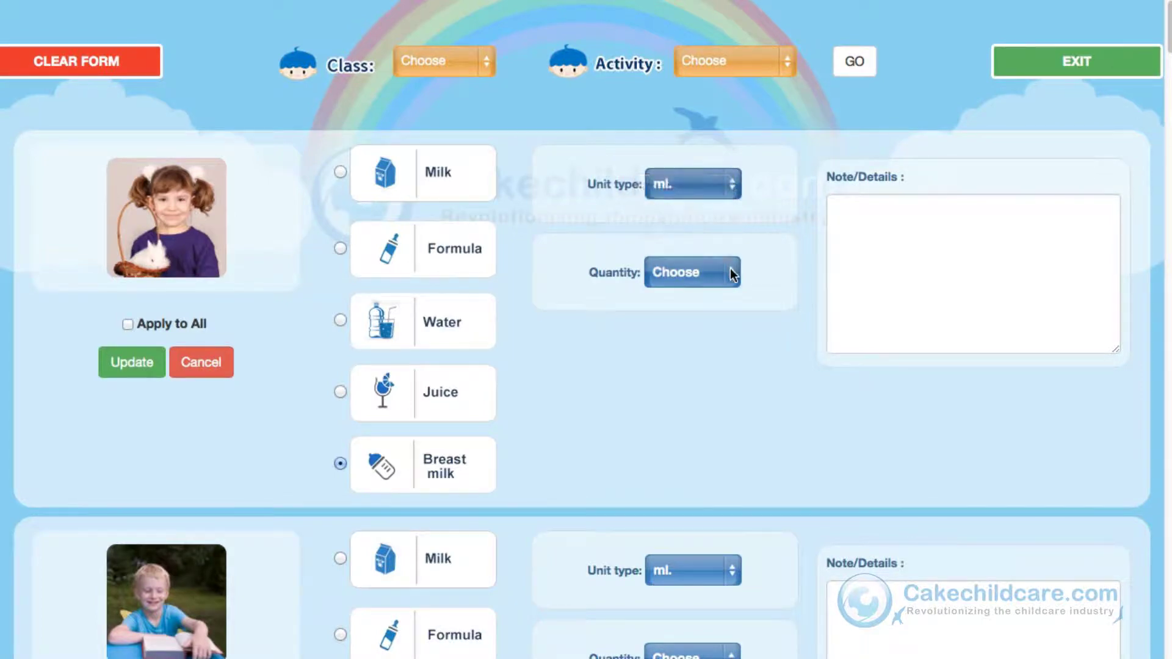
left_click(731, 275)
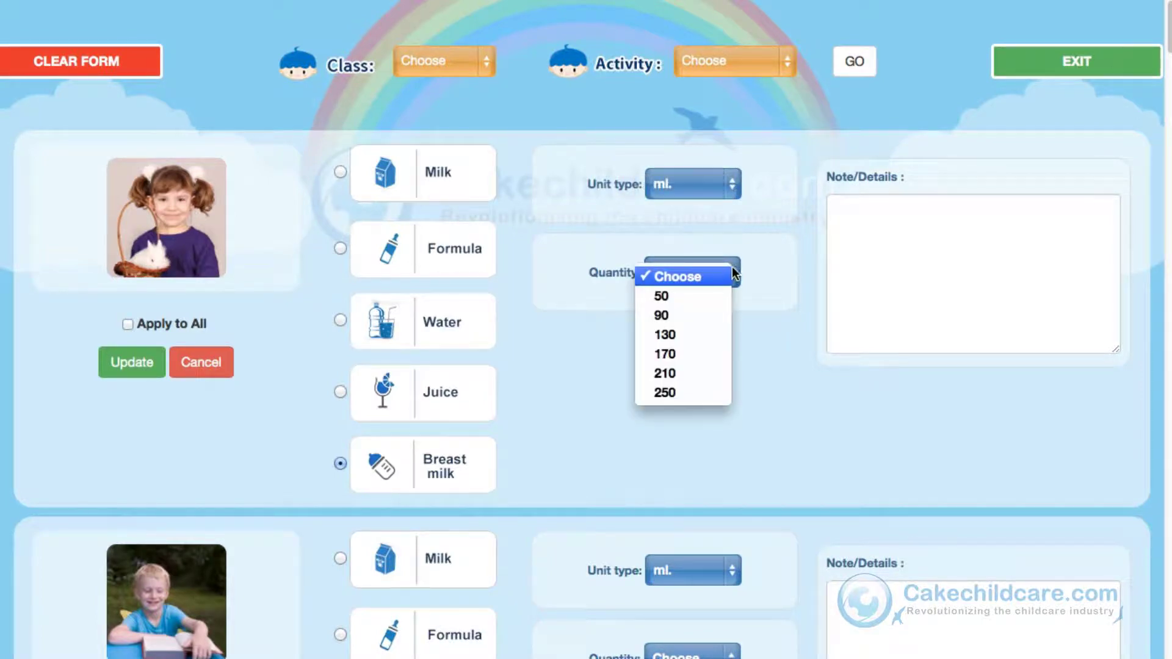
left_click(746, 258)
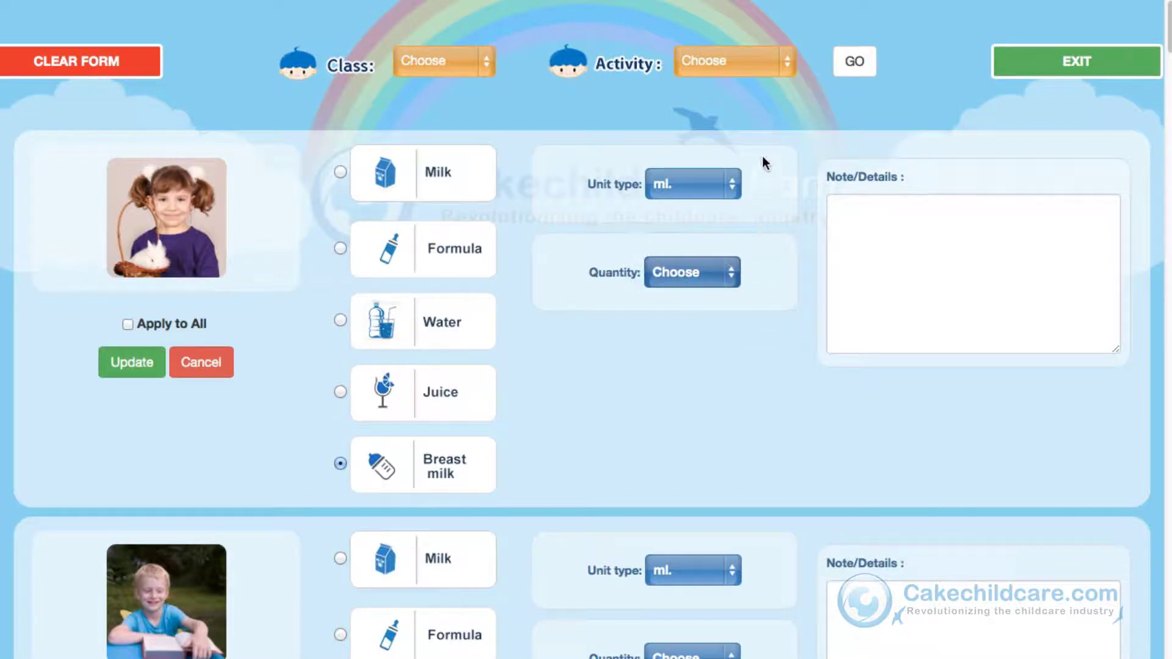
left_click(789, 69)
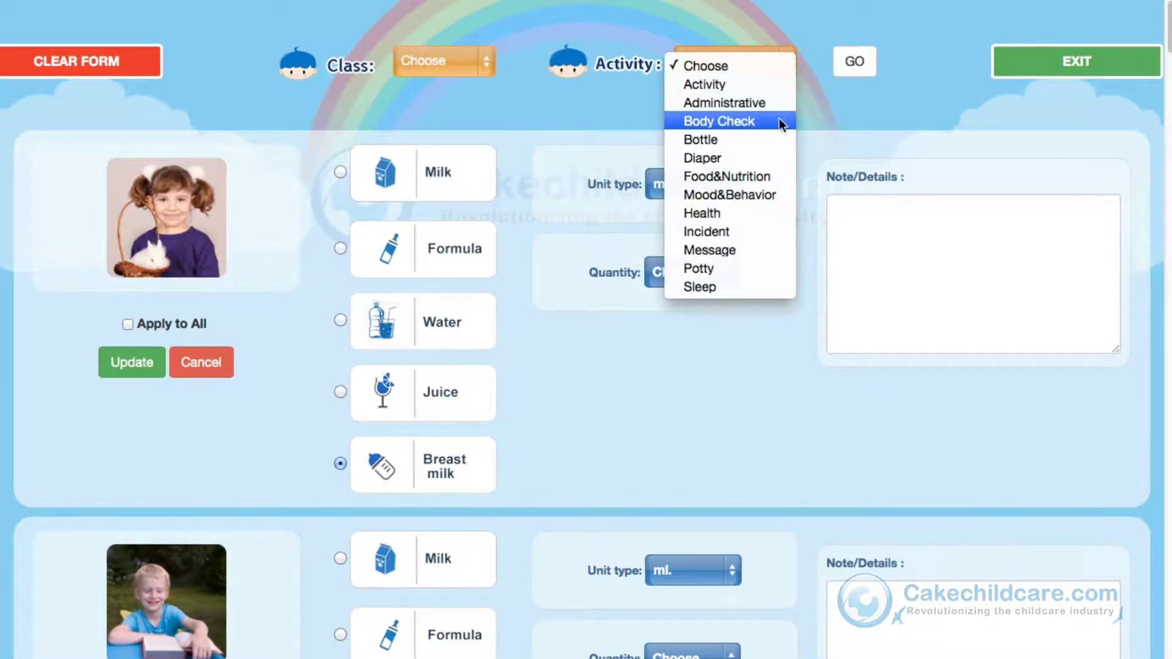
Step: Load the Diaper form and set Medium quantity, Little Balls consistency and the fourth stool colour
left_click(770, 157)
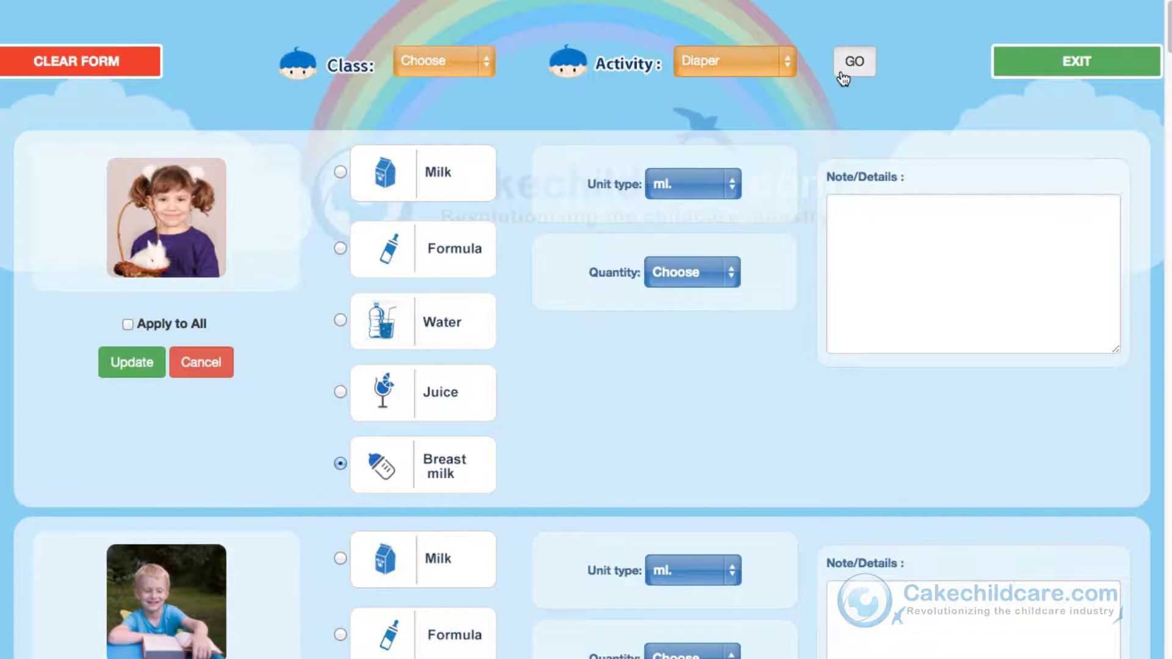
left_click(843, 69)
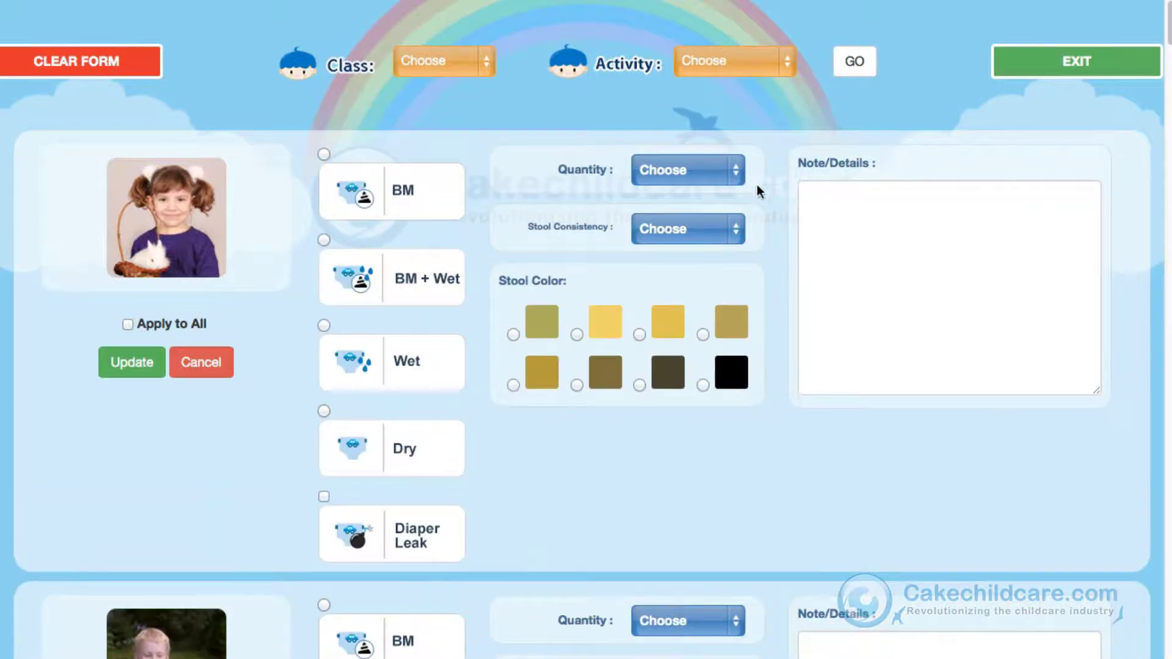
left_click(671, 171)
left_click(663, 212)
left_click(737, 231)
left_click(718, 329)
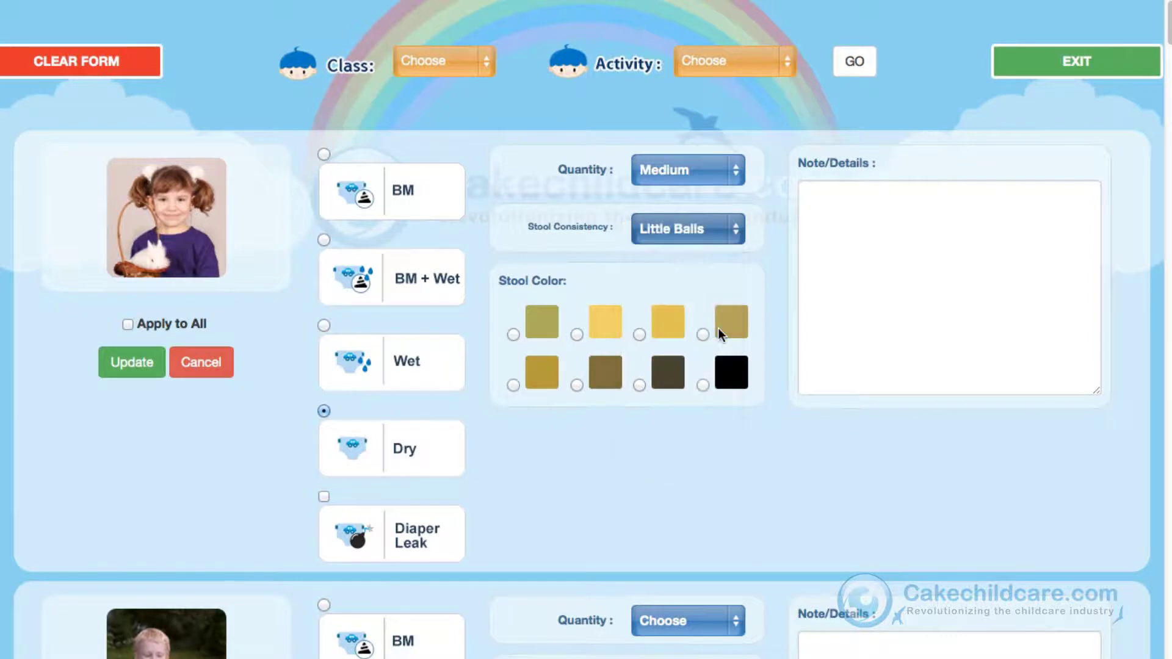
left_click(703, 334)
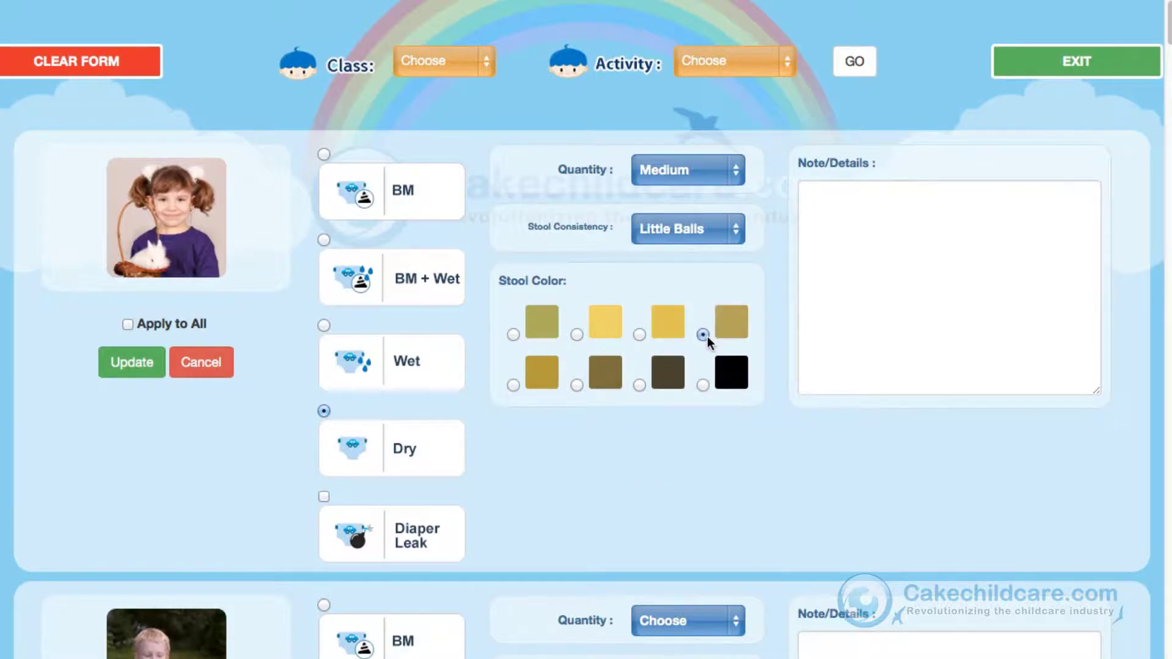
left_click(786, 63)
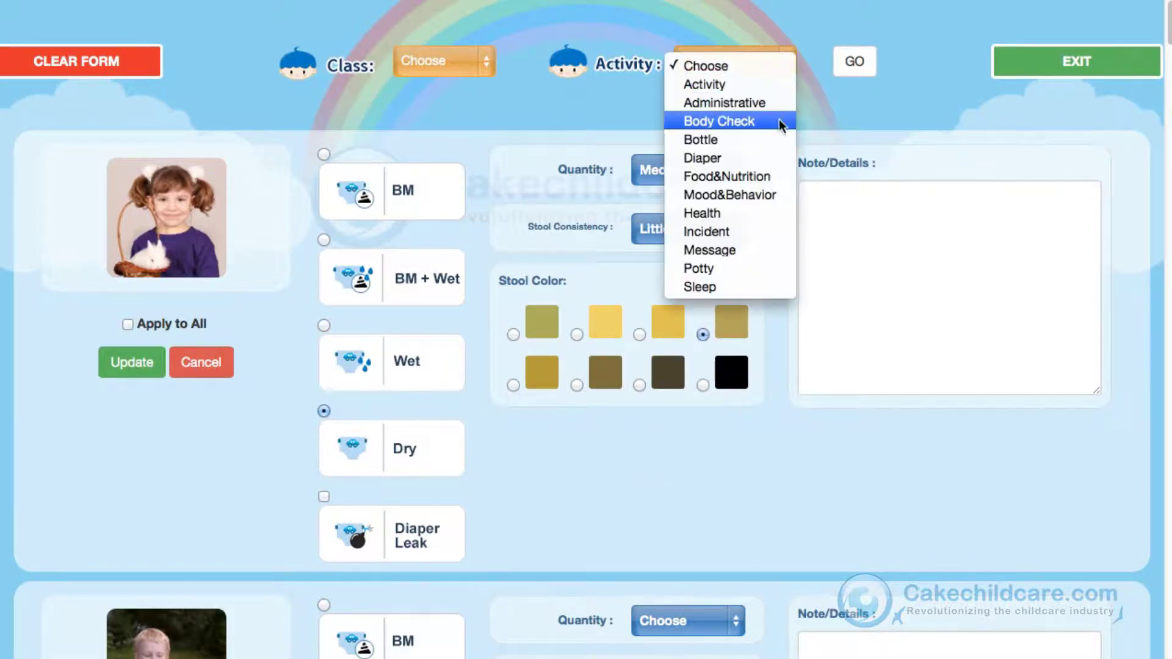
Step: Record on the Food&Nutrition form that the first child ate a Little veggie
left_click(767, 177)
left_click(853, 66)
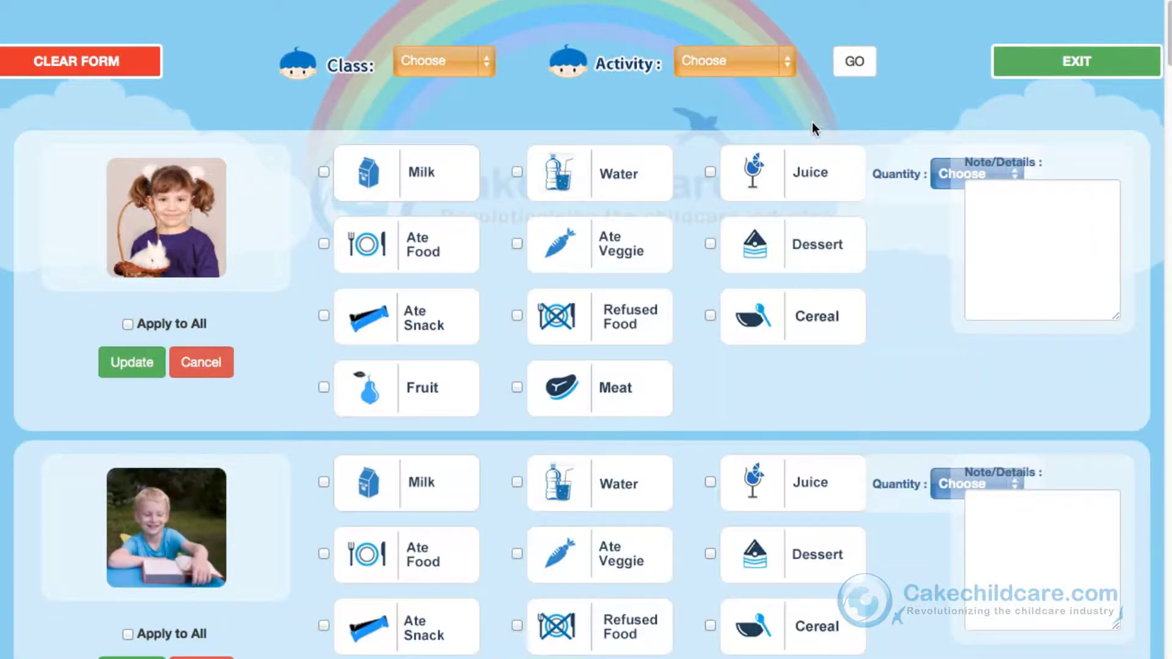
left_click(518, 244)
left_click(939, 177)
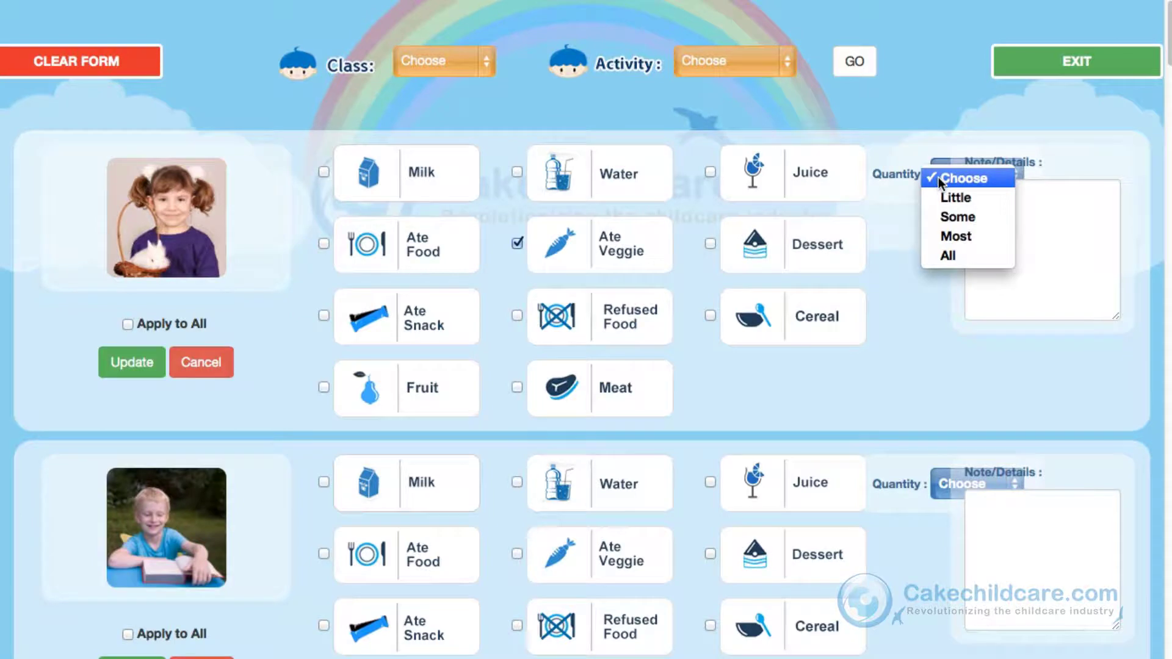
left_click(929, 197)
left_click(1000, 214)
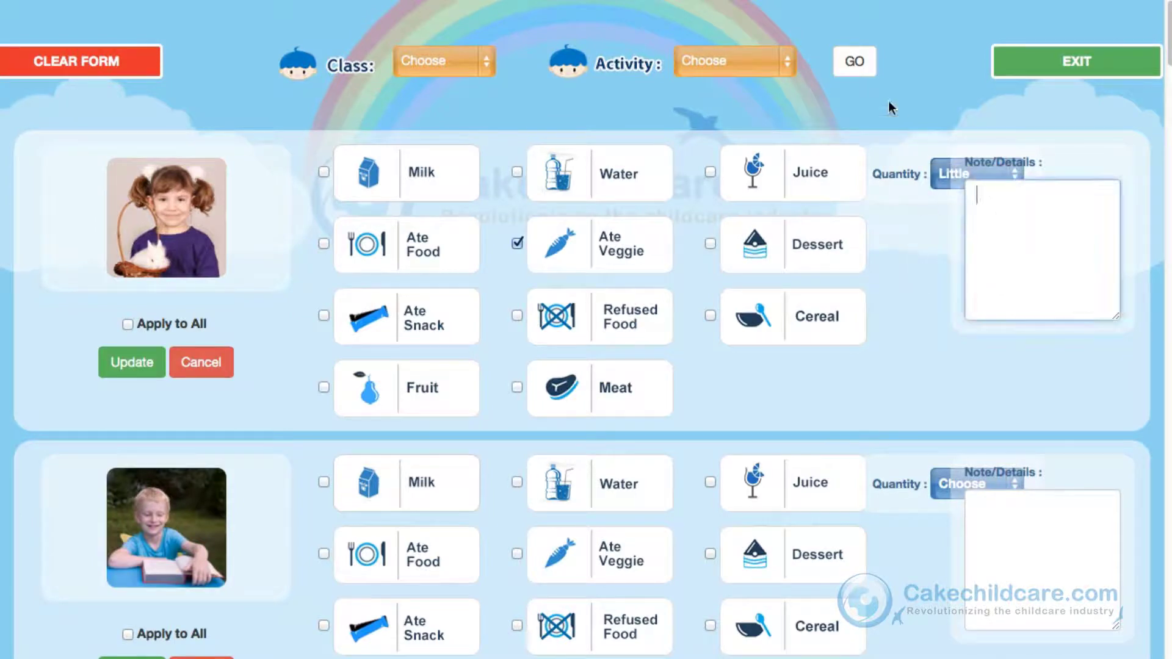
Step: Load the Mood&Behavior form
left_click(766, 66)
left_click(746, 191)
left_click(852, 61)
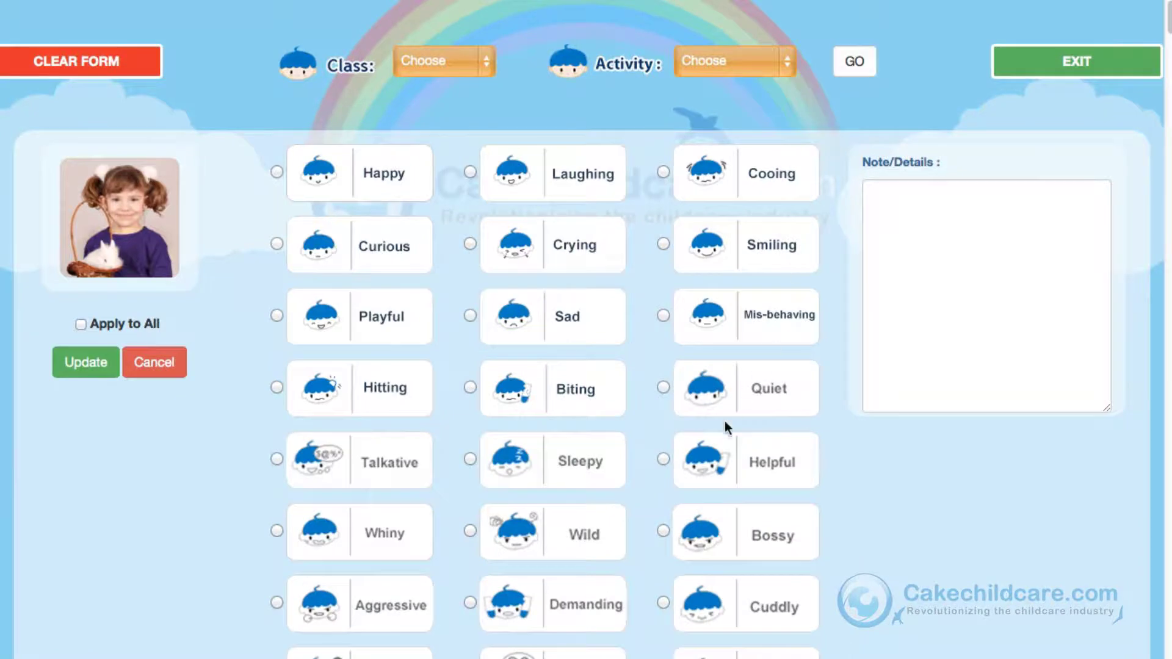
Step: Mark the first child Playful on Mood&Behavior, then record Diarrhea on the Health form
left_click(278, 459)
left_click(277, 315)
left_click(757, 64)
left_click(763, 210)
left_click(855, 74)
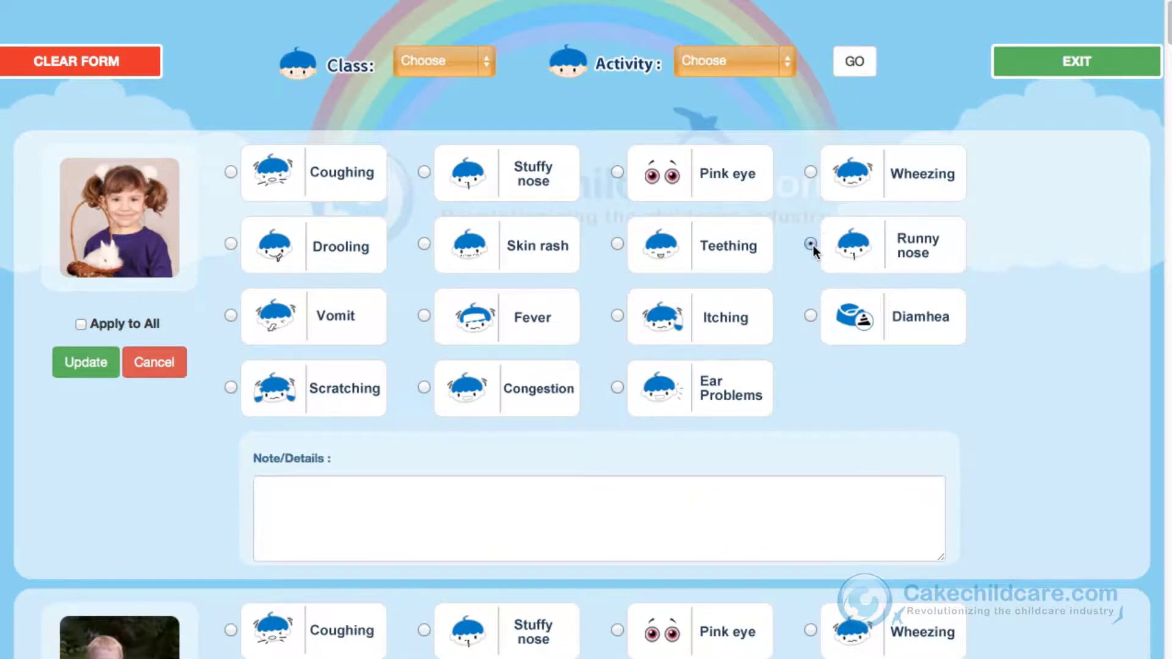
left_click(810, 315)
left_click(779, 68)
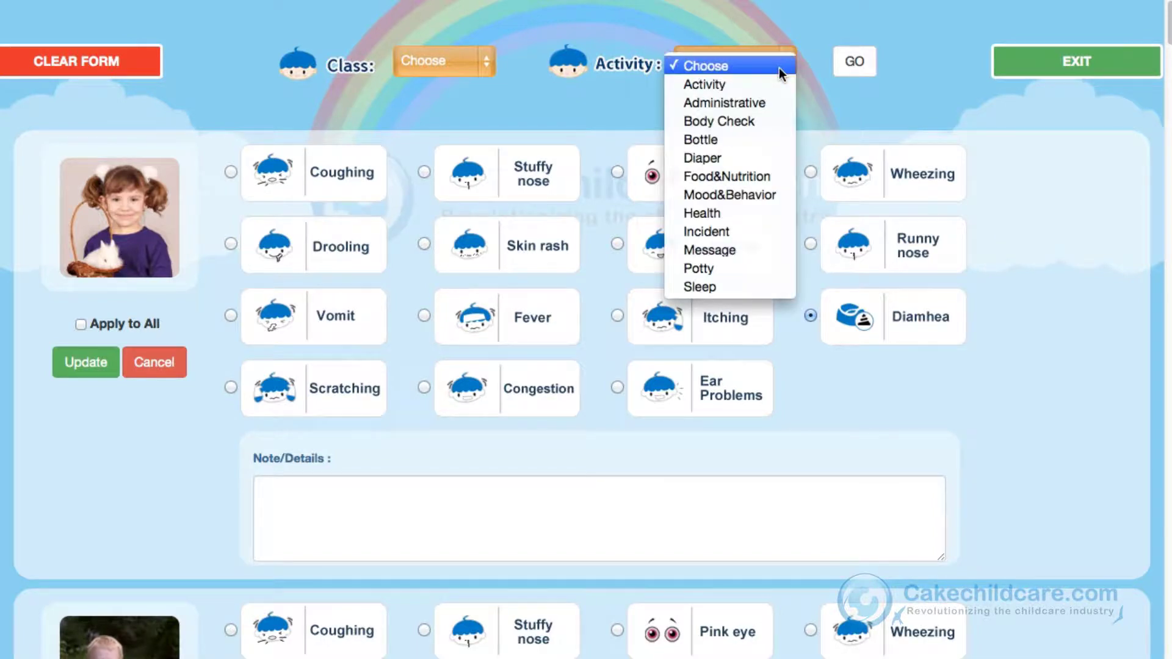
Step: Log an Incident on the first child's back with behavior Other and Level 4
left_click(756, 231)
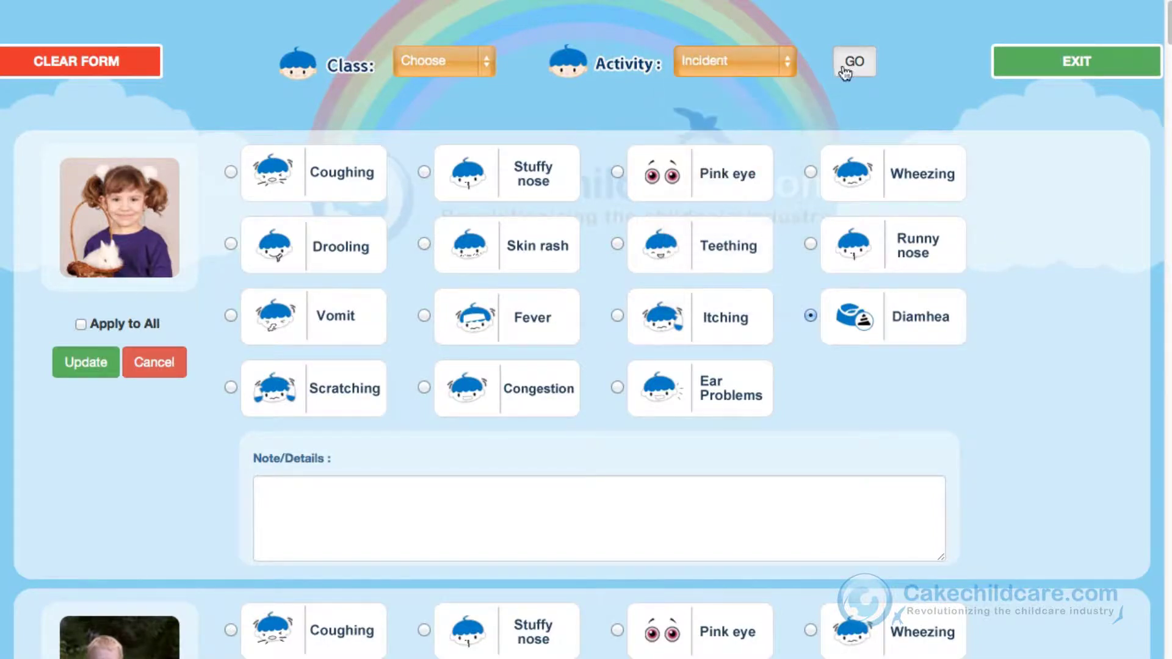
left_click(845, 64)
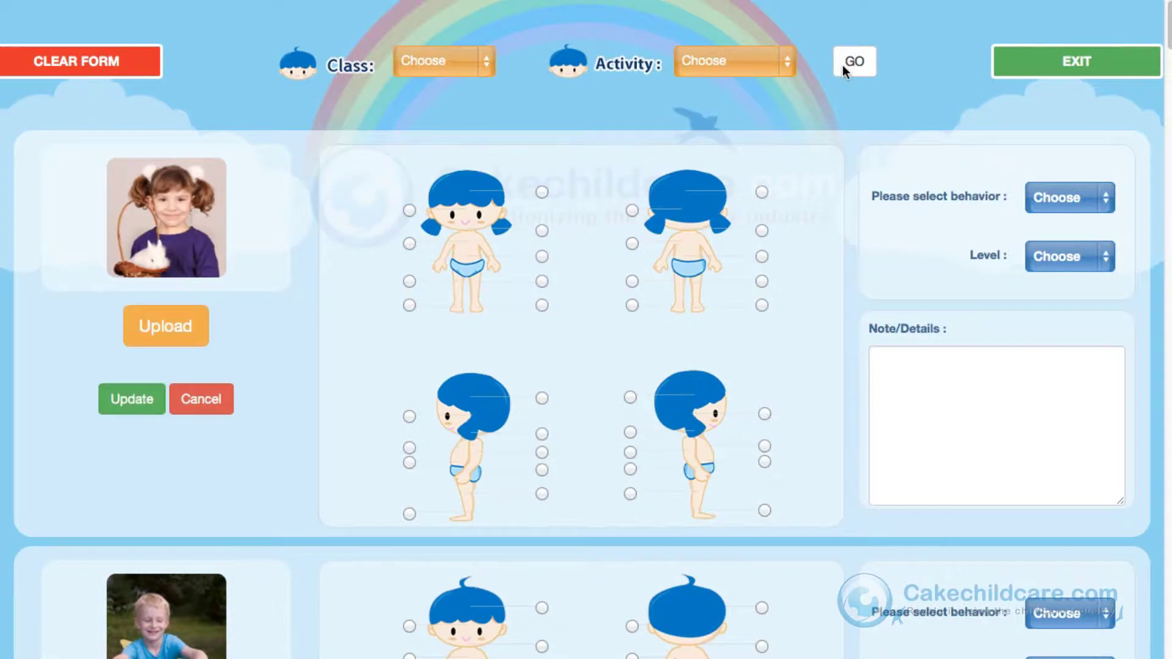
left_click(760, 256)
left_click(1068, 198)
left_click(1062, 317)
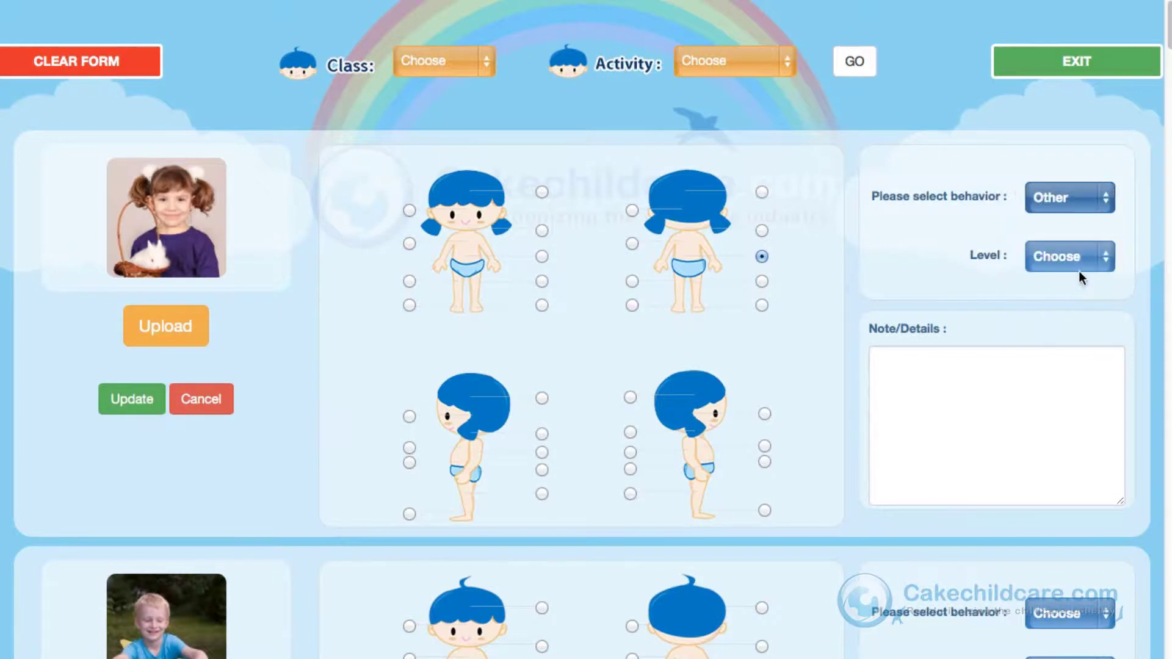
left_click(1077, 260)
left_click(1070, 337)
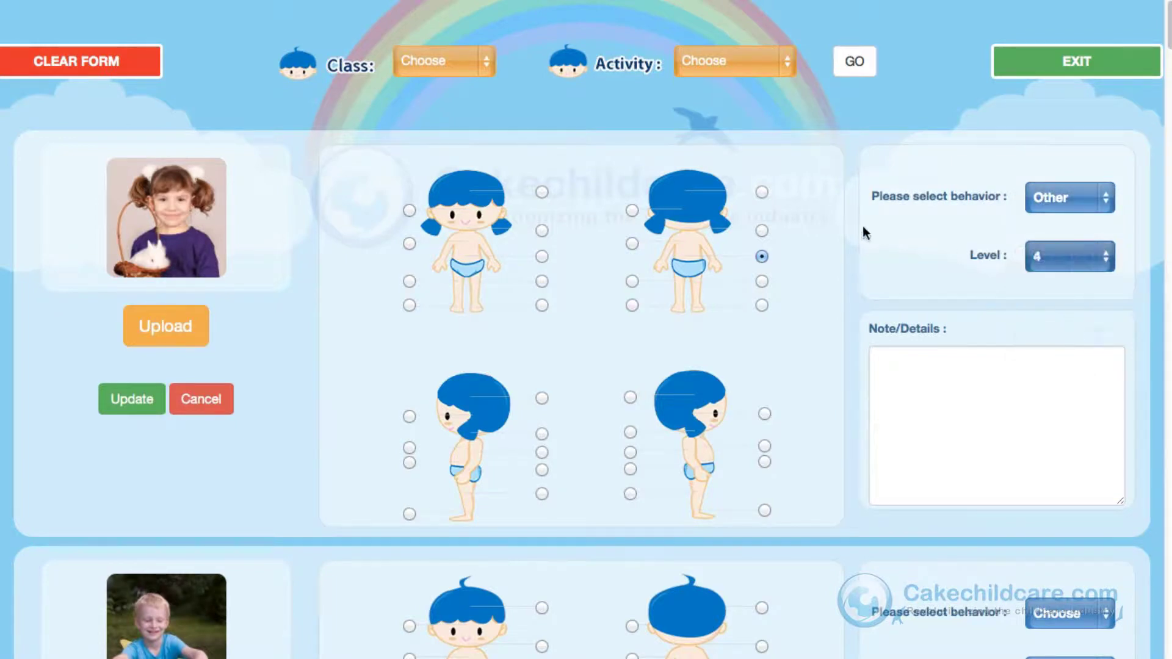
Step: Load the Message form
left_click(781, 63)
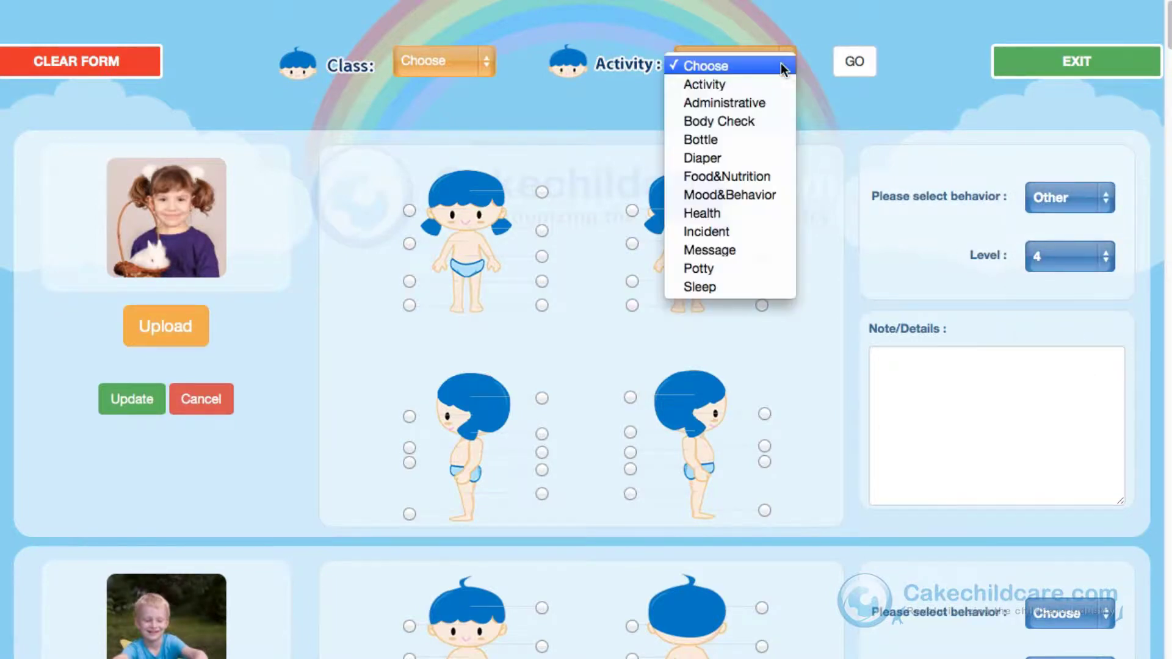
left_click(759, 249)
left_click(854, 62)
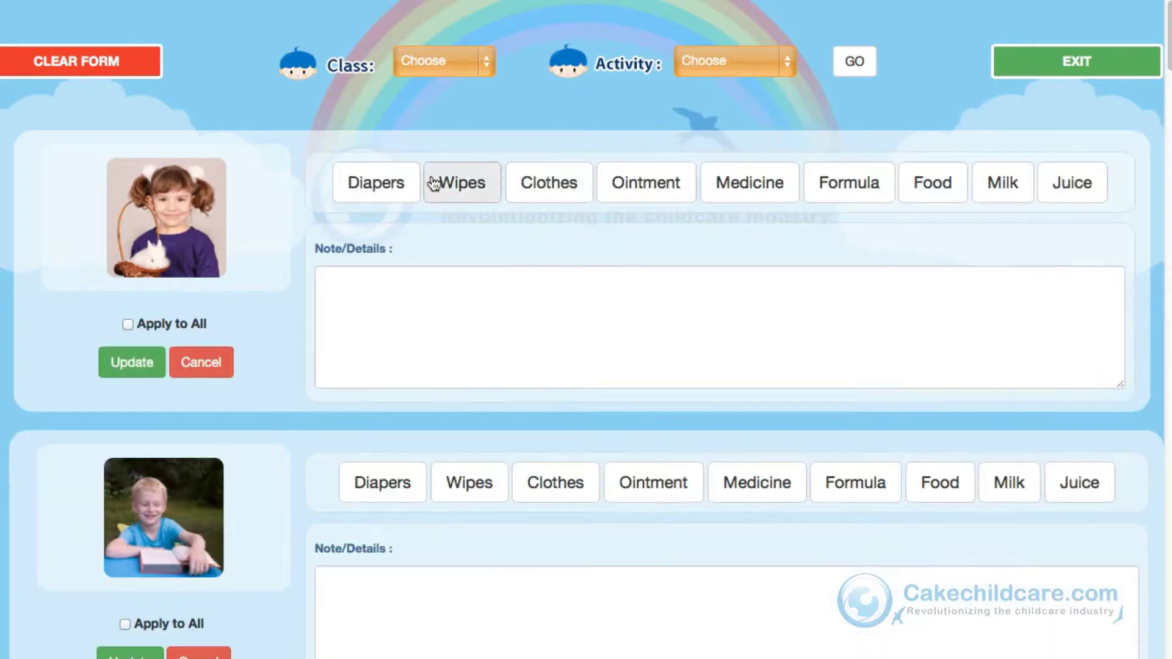
Step: Request Diapers, Medicine, Formula and Food, add 'and her teddy bear!' to the note, and save
left_click(407, 189)
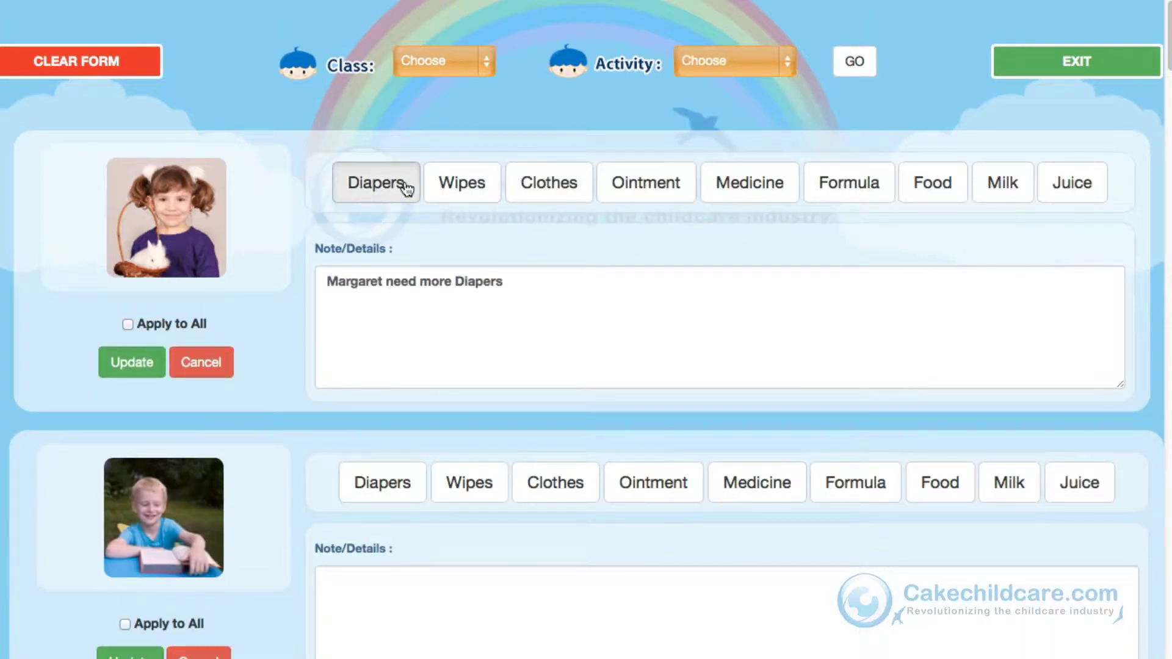
left_click(777, 204)
left_click(815, 205)
left_click(915, 201)
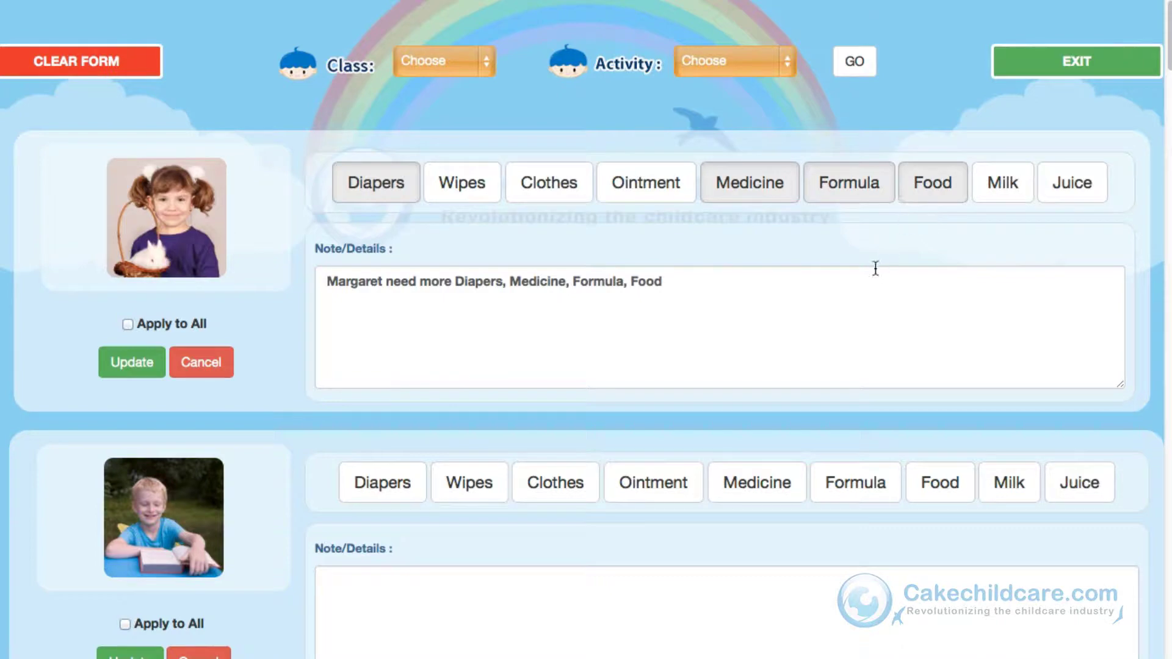
left_click(819, 305)
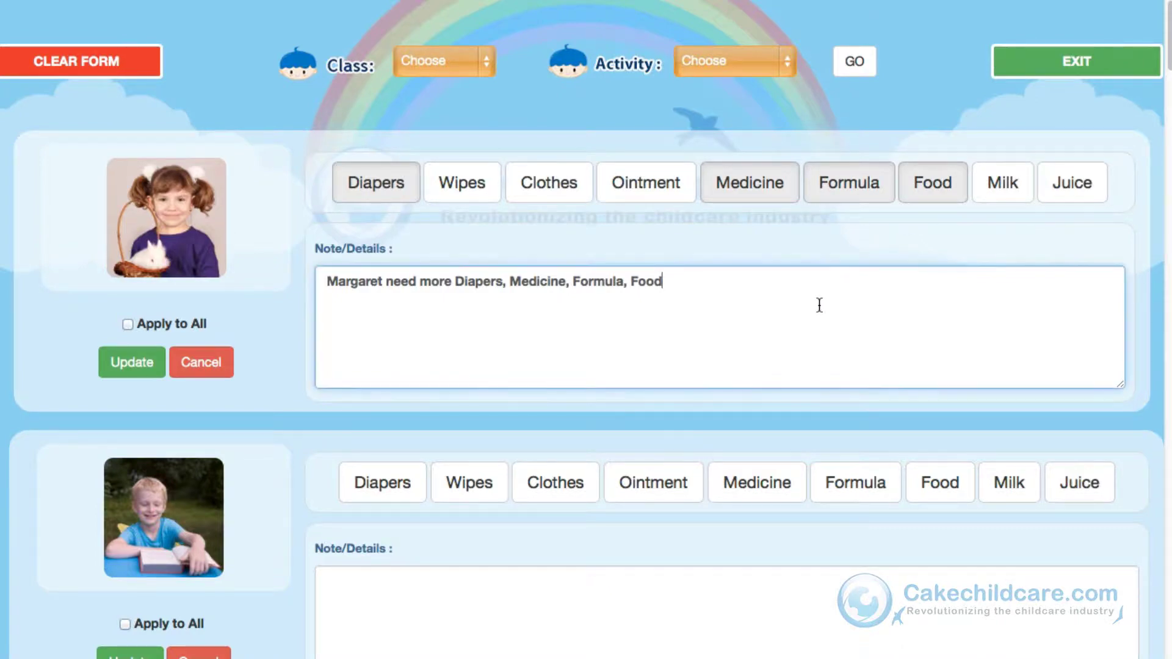
type("and her teddy bear!")
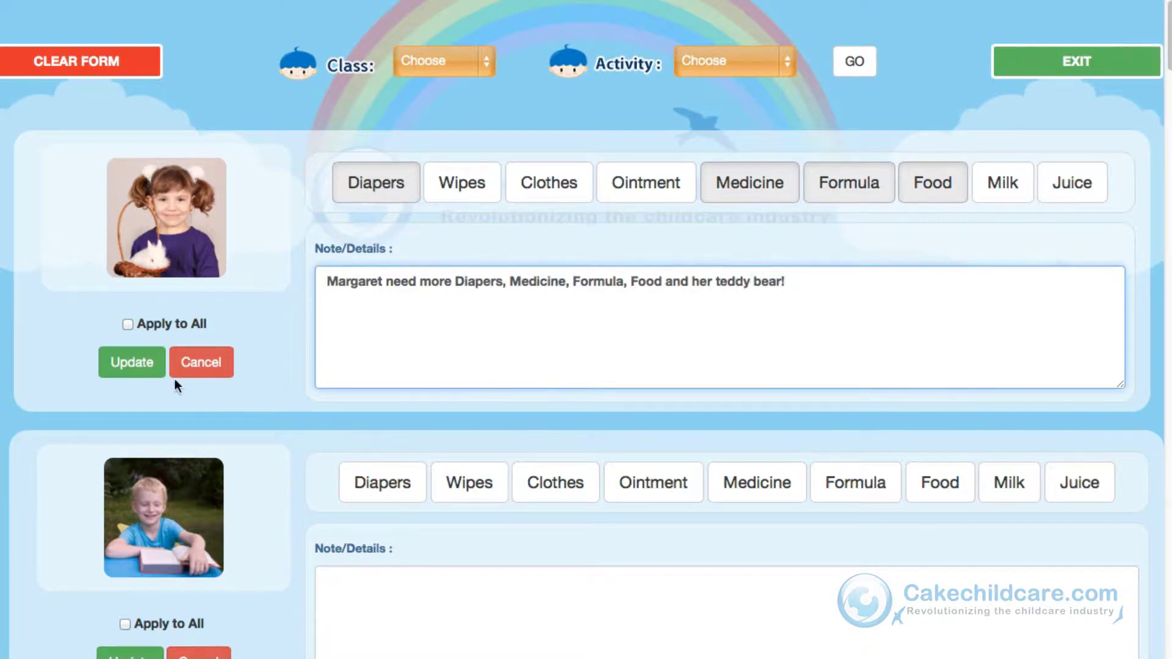
left_click(138, 373)
key("Return")
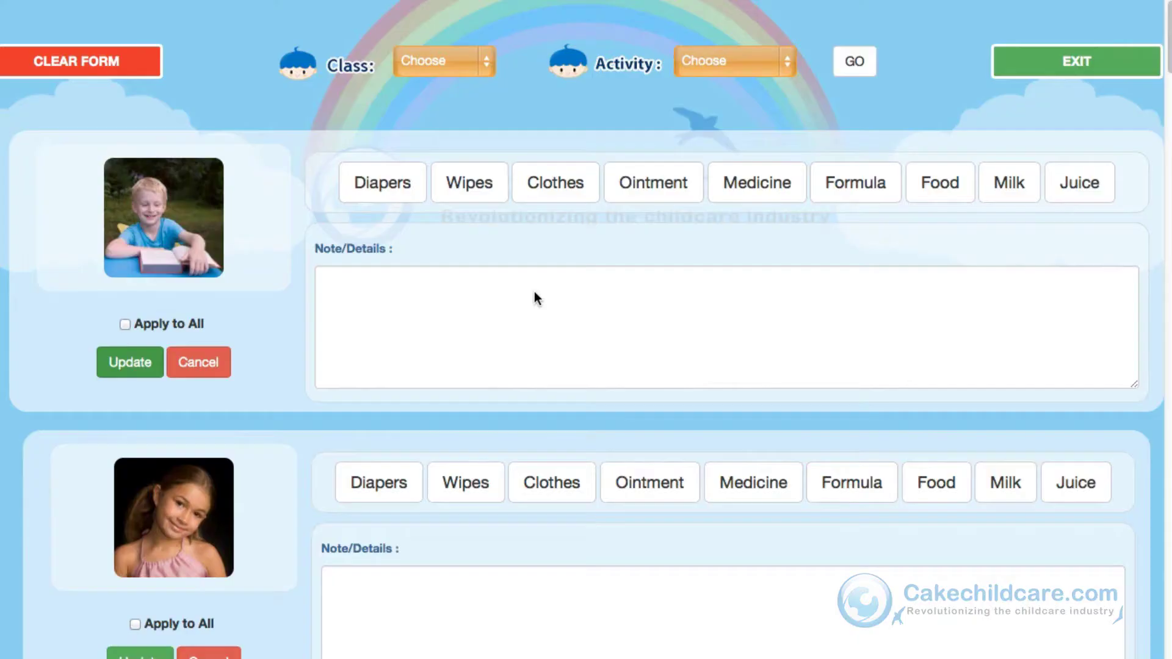
left_click(741, 71)
left_click(742, 268)
Step: Record the first child's Potty entry as Empty with Small quantity
left_click(856, 72)
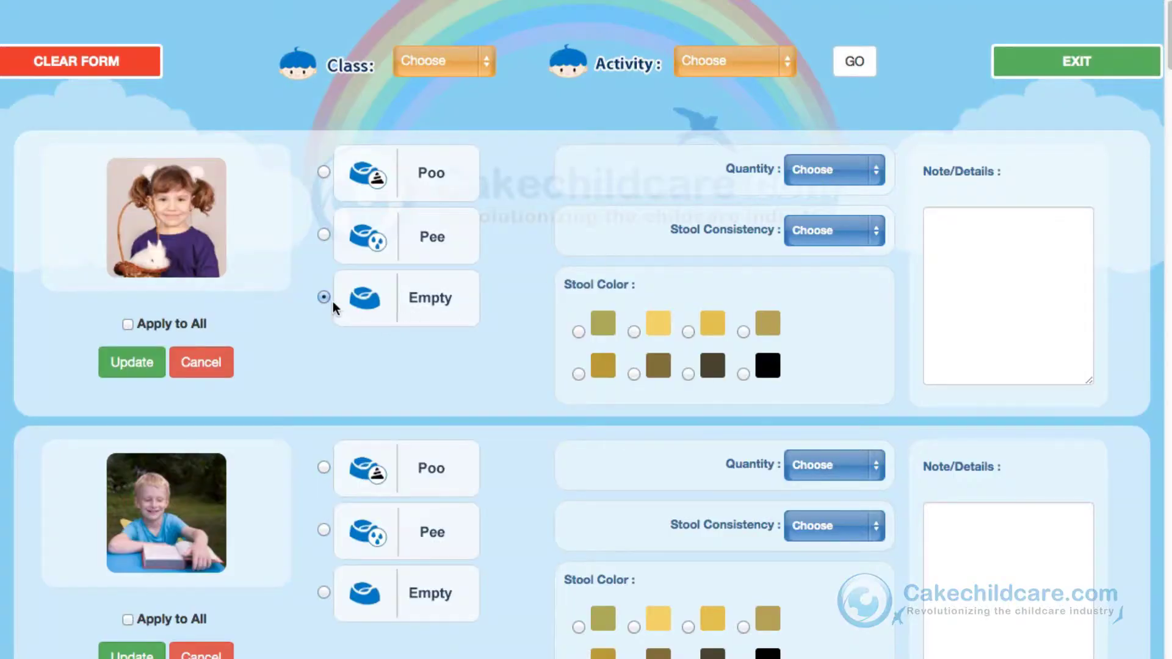
left_click(851, 176)
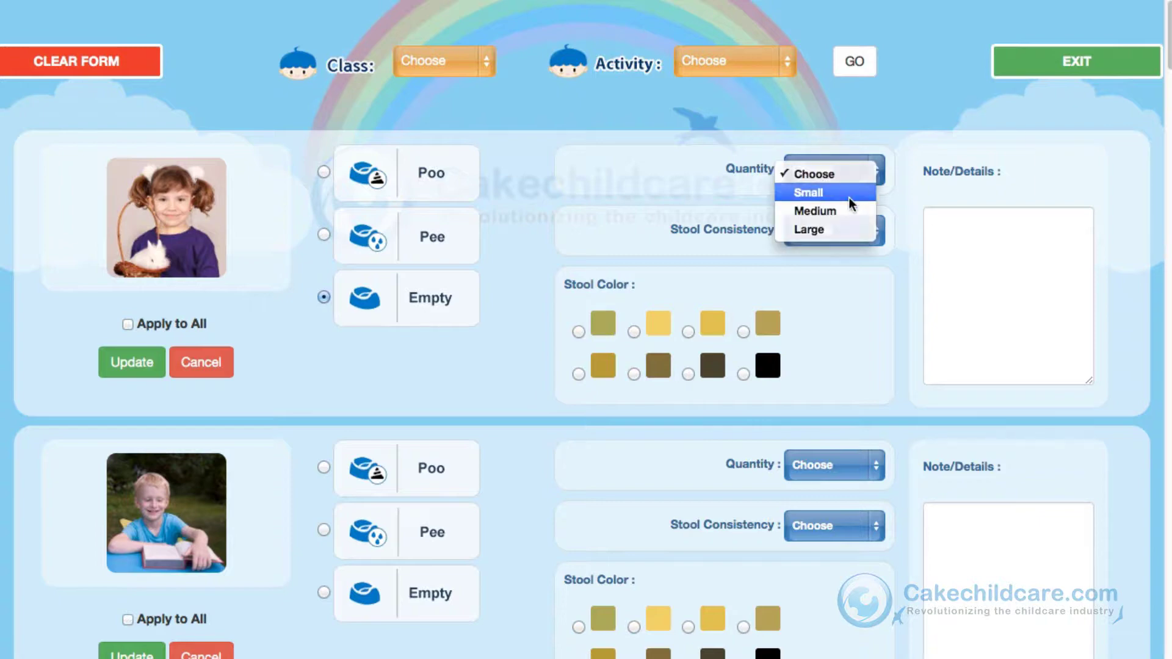
left_click(854, 188)
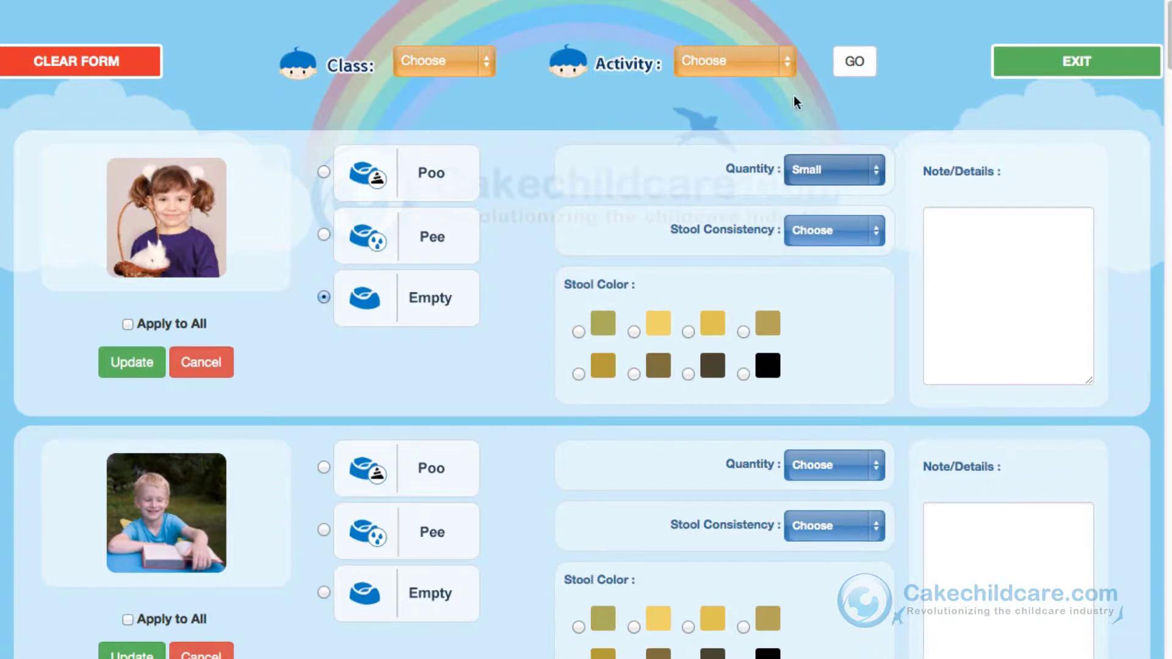
left_click(763, 64)
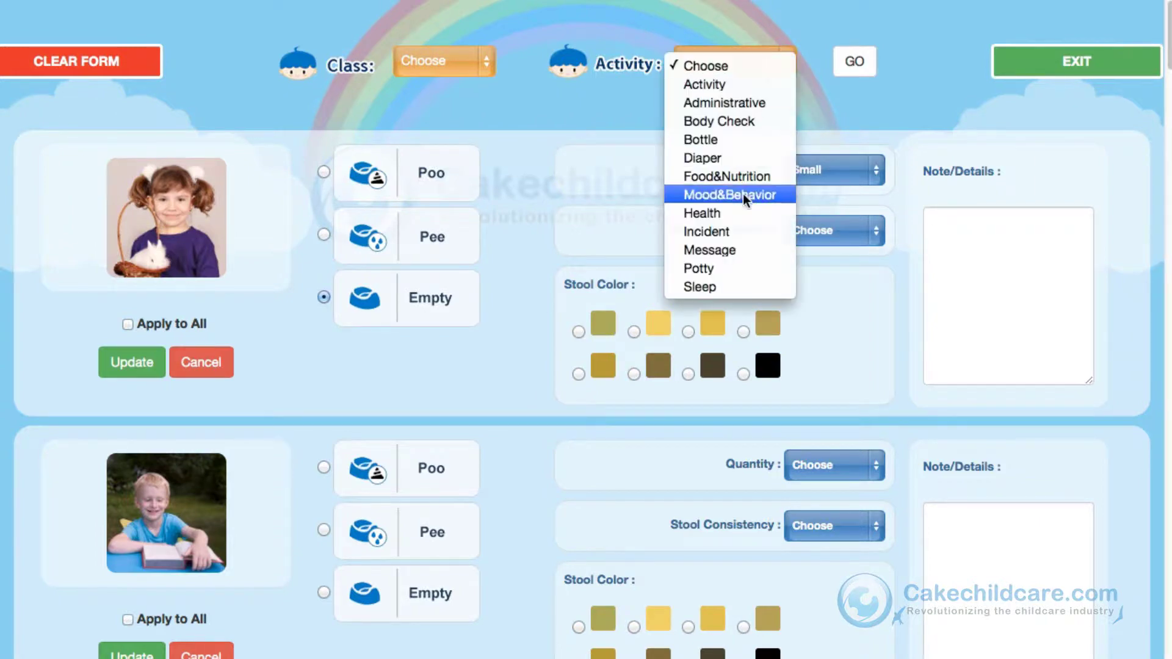
Step: On the Sleep form, set the first child's time from 16:00 to 19:00, a 3 Hours duration
left_click(719, 286)
left_click(855, 61)
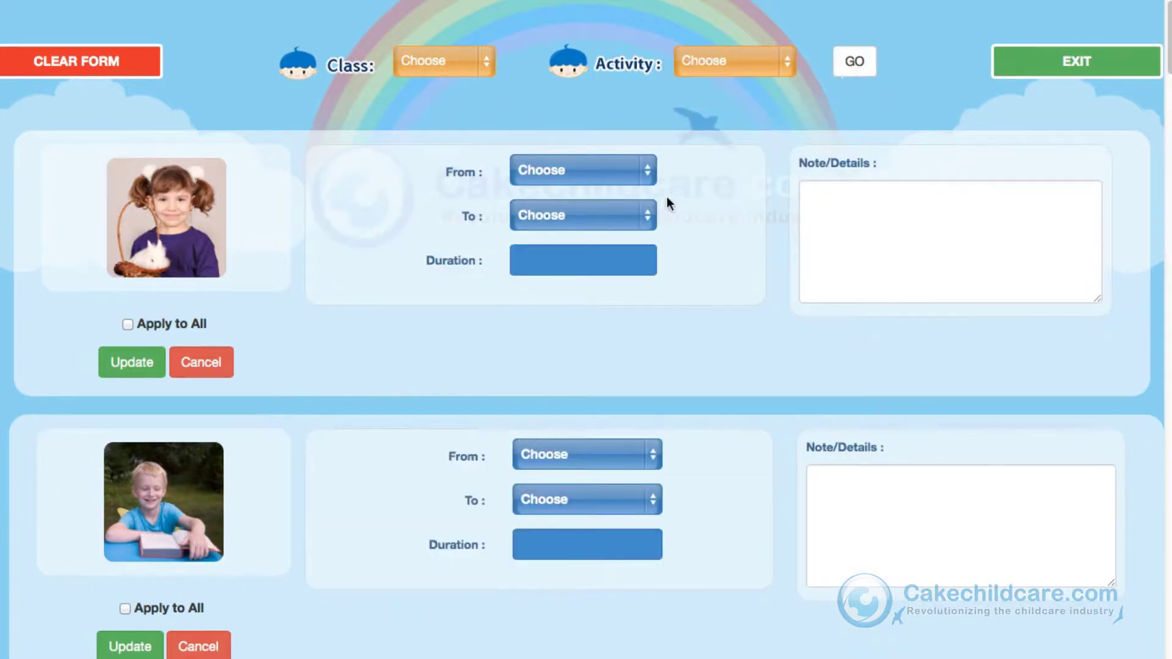
left_click(629, 165)
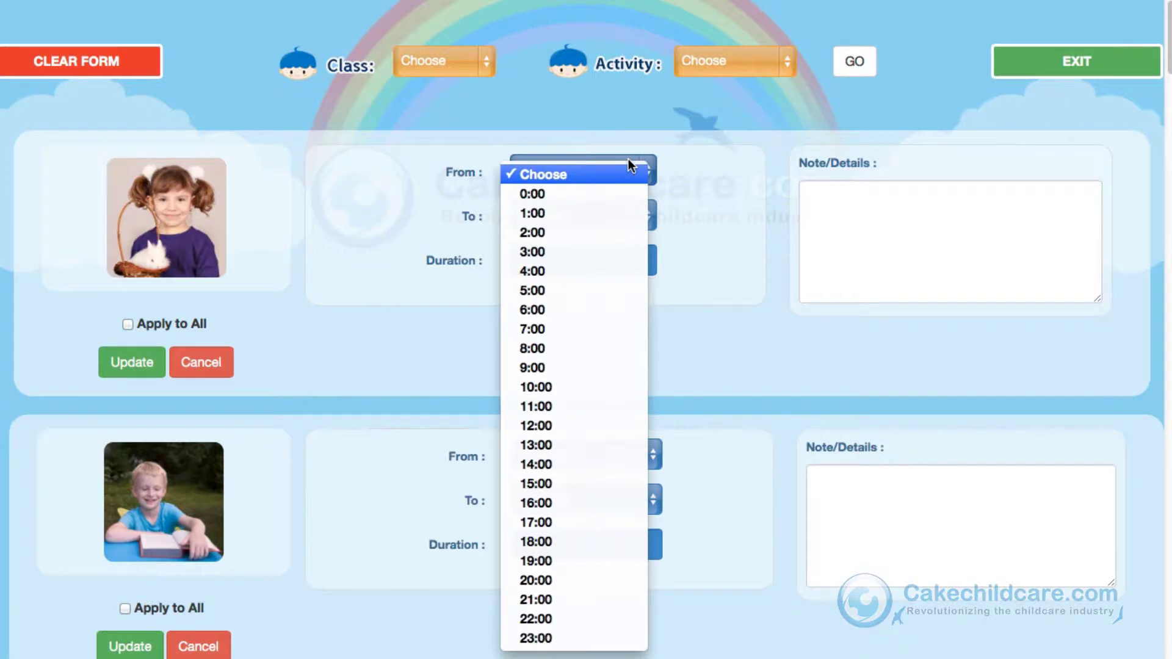
left_click(624, 510)
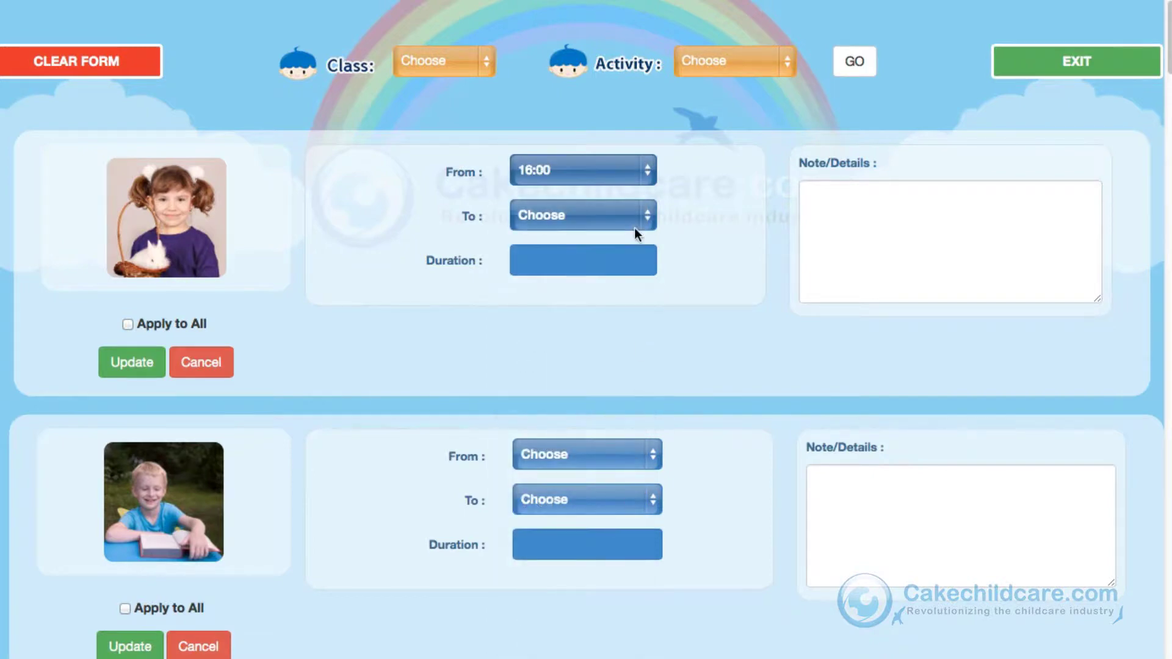
left_click(635, 225)
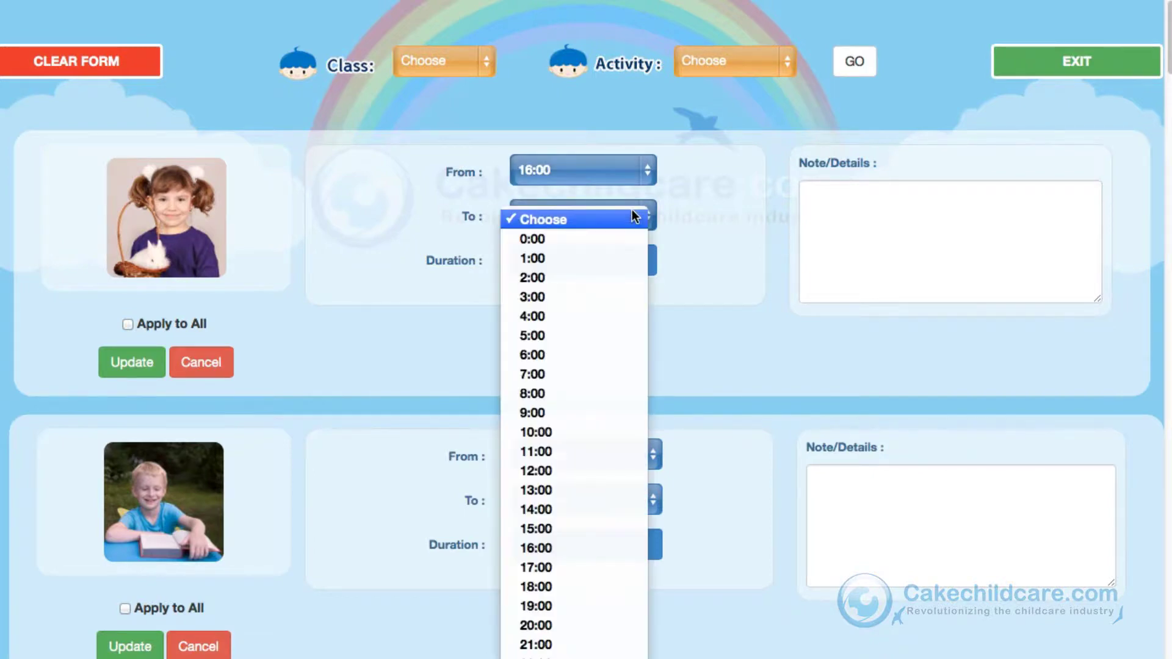
left_click(610, 657)
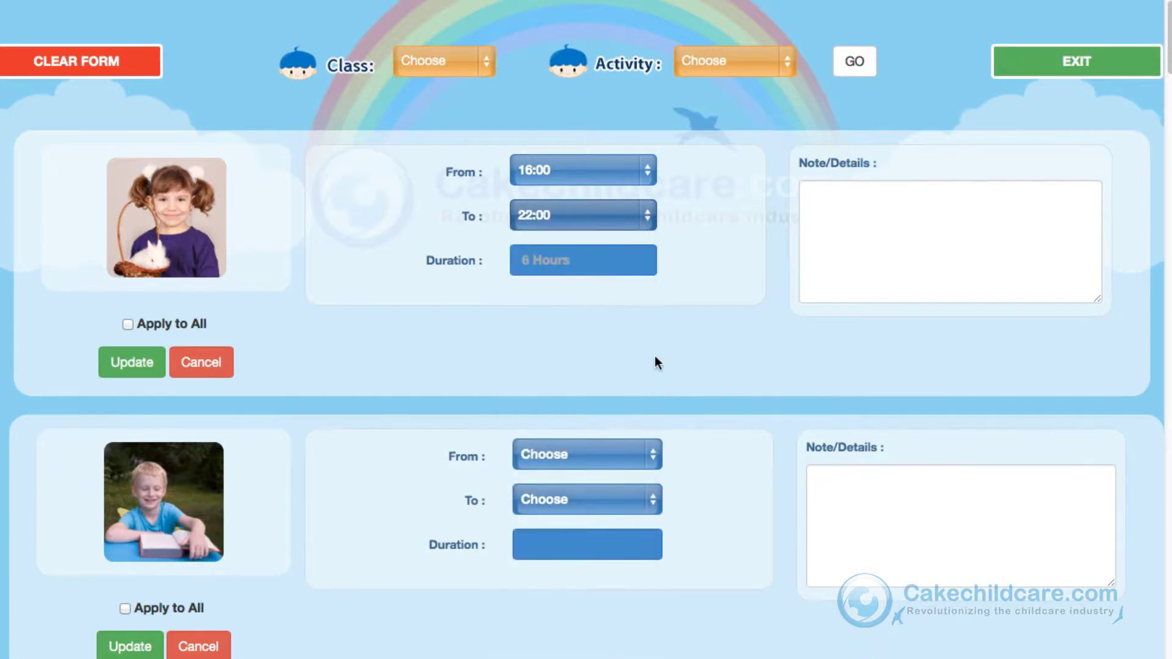
left_click(624, 225)
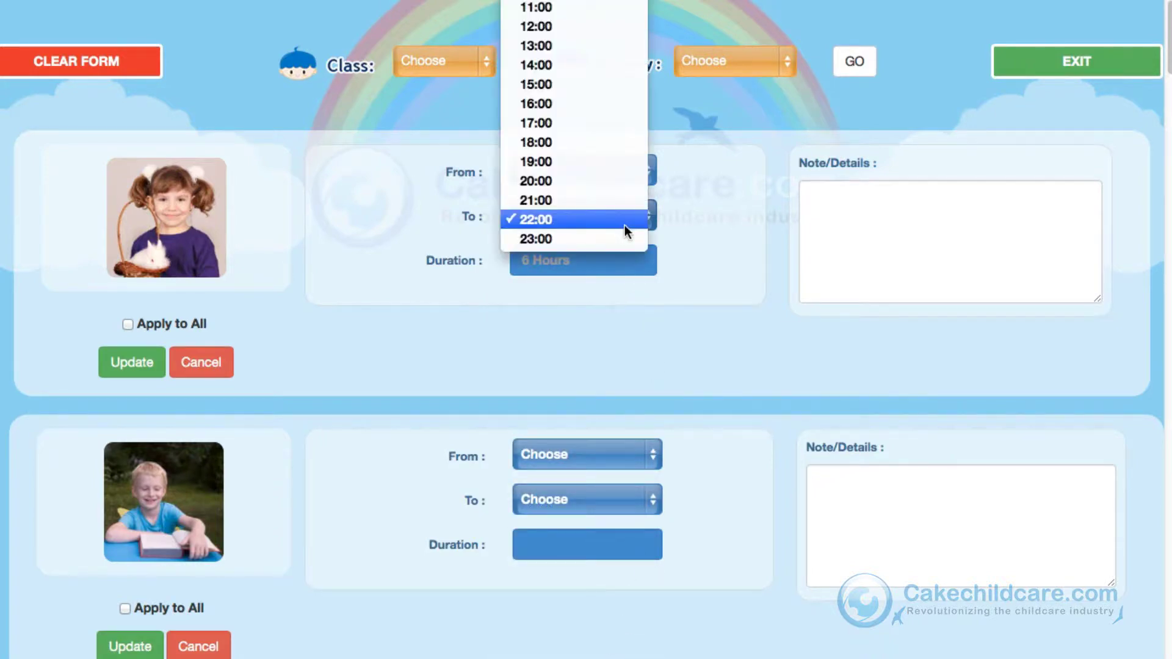
left_click(625, 154)
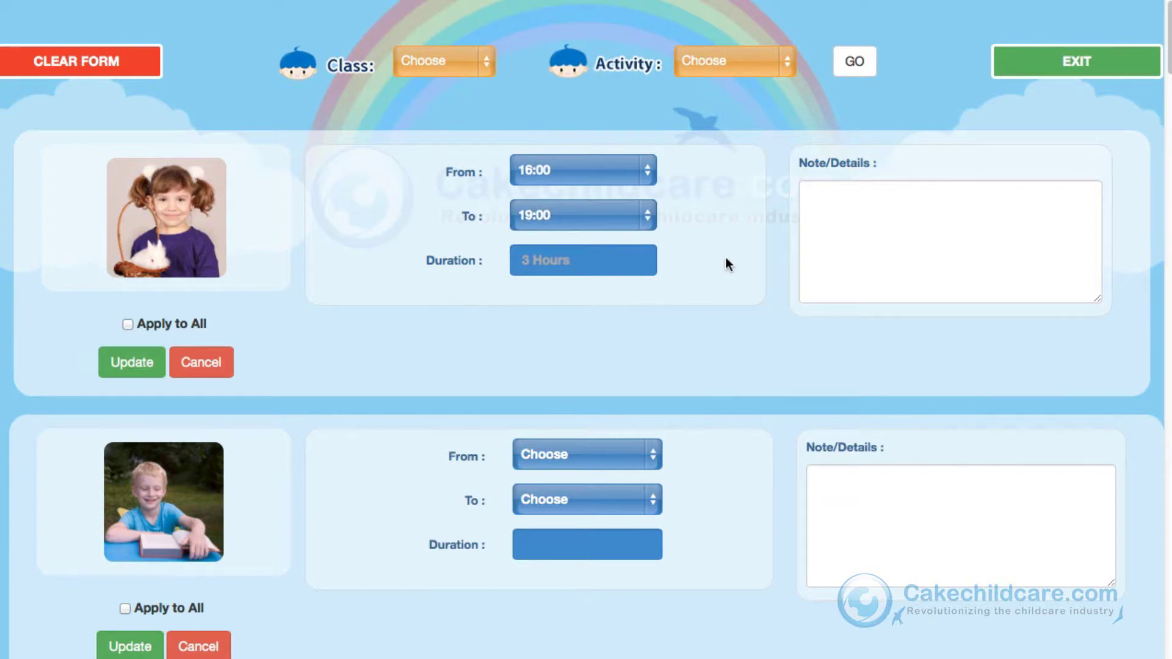
left_click(741, 71)
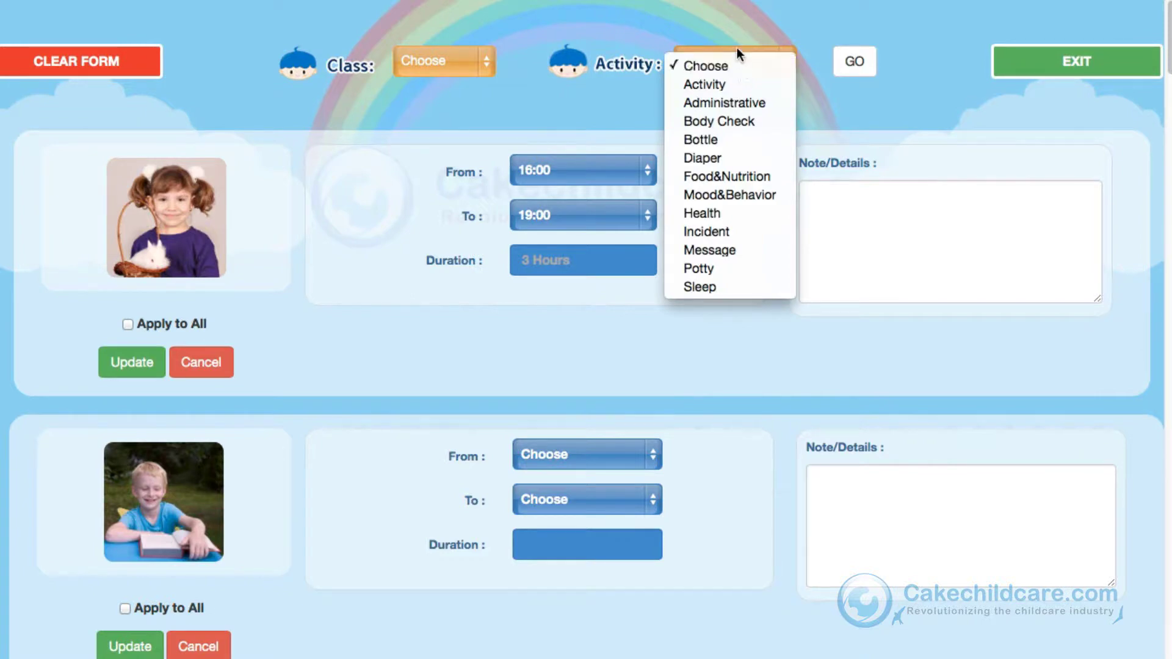
left_click(734, 42)
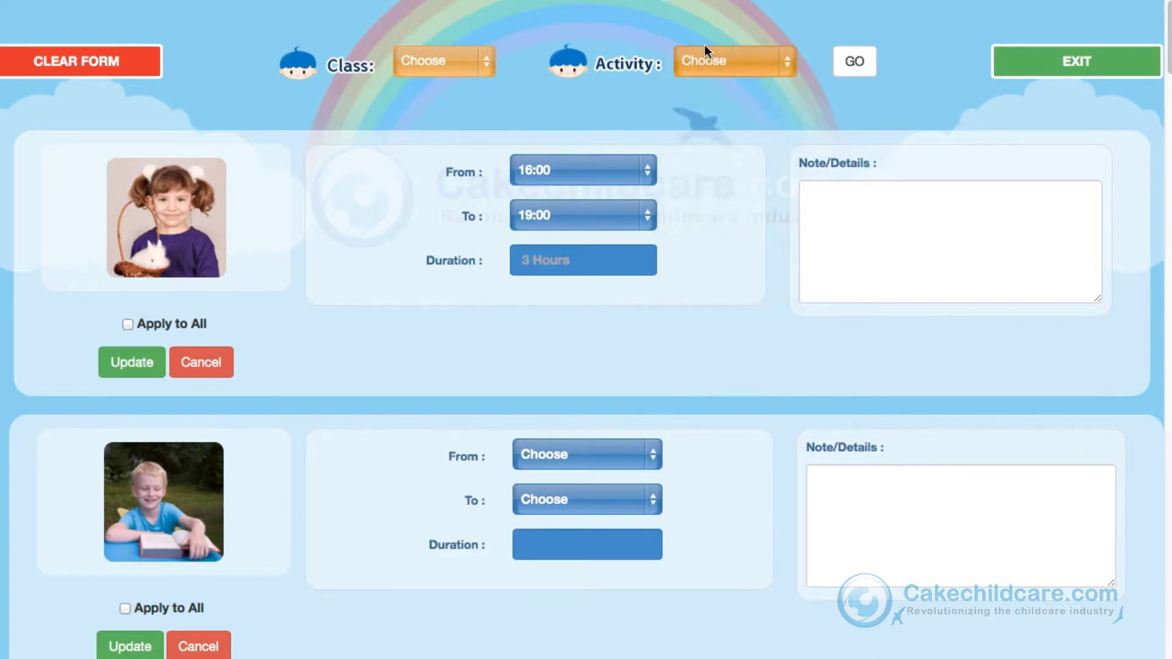
Step: Load the Bottle form for the Infants class
left_click(453, 61)
left_click(430, 113)
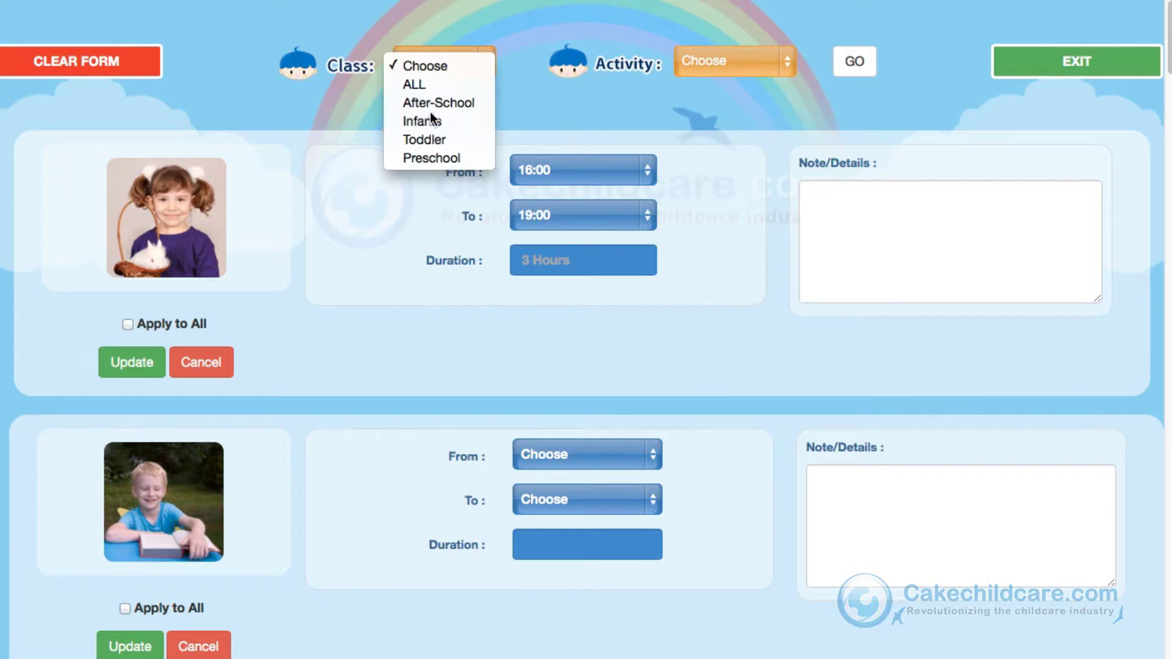
left_click(719, 72)
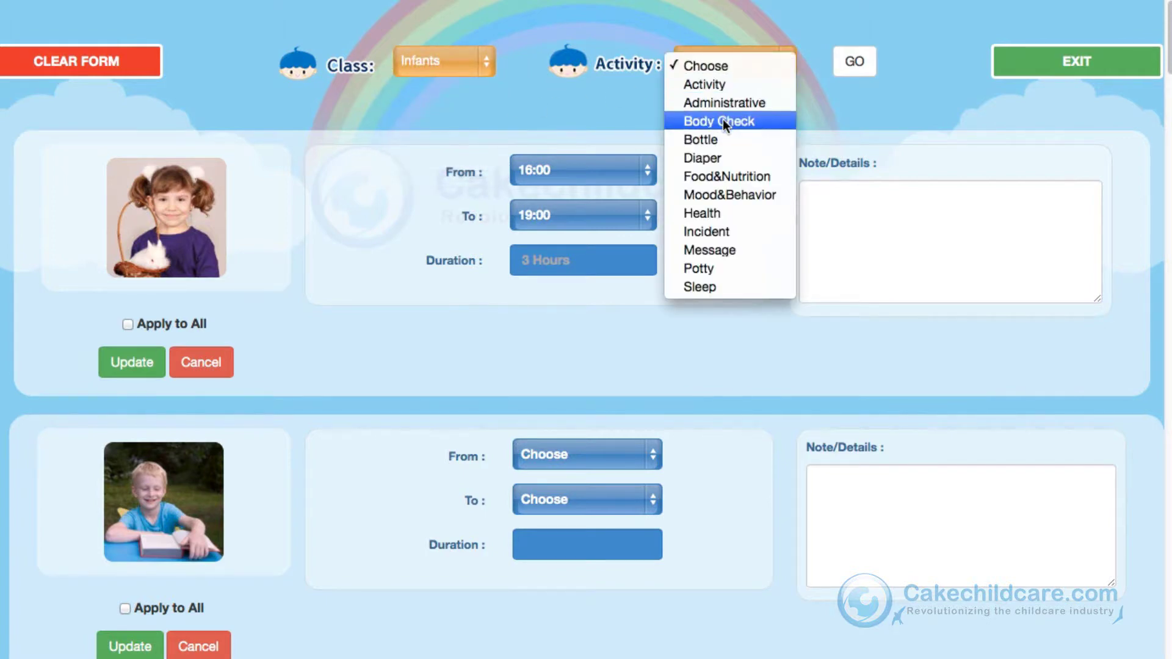
left_click(723, 119)
left_click(736, 68)
left_click(757, 87)
left_click(858, 60)
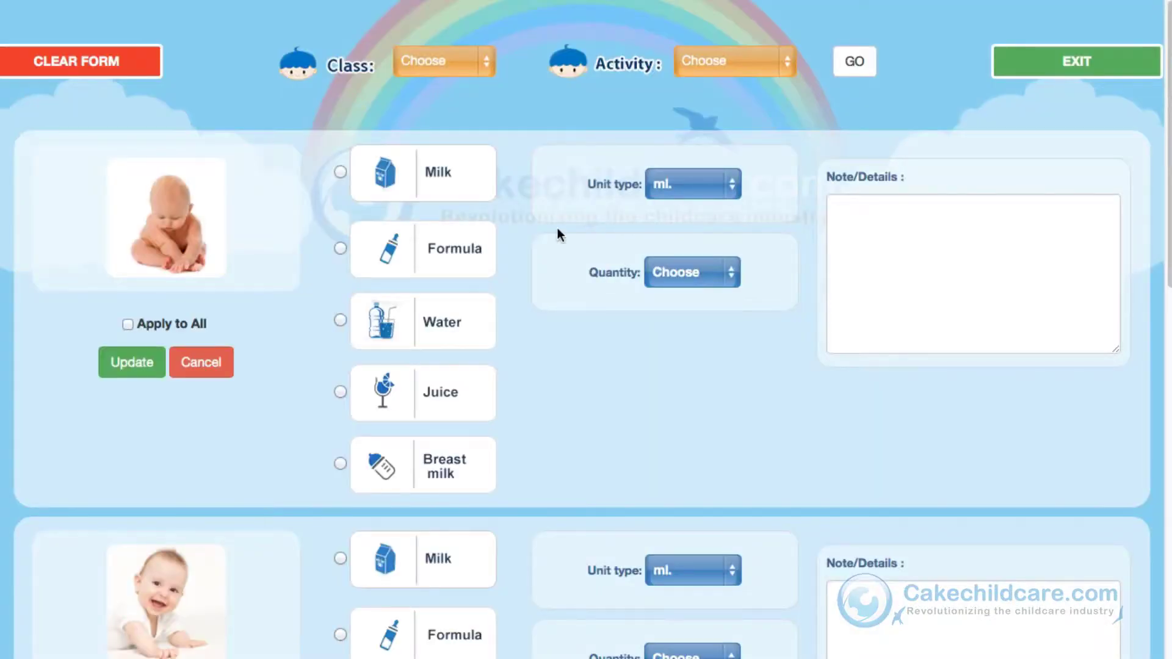
Step: Save a 170 ml Milk bottle entry applied to all infants
left_click(705, 272)
left_click(683, 354)
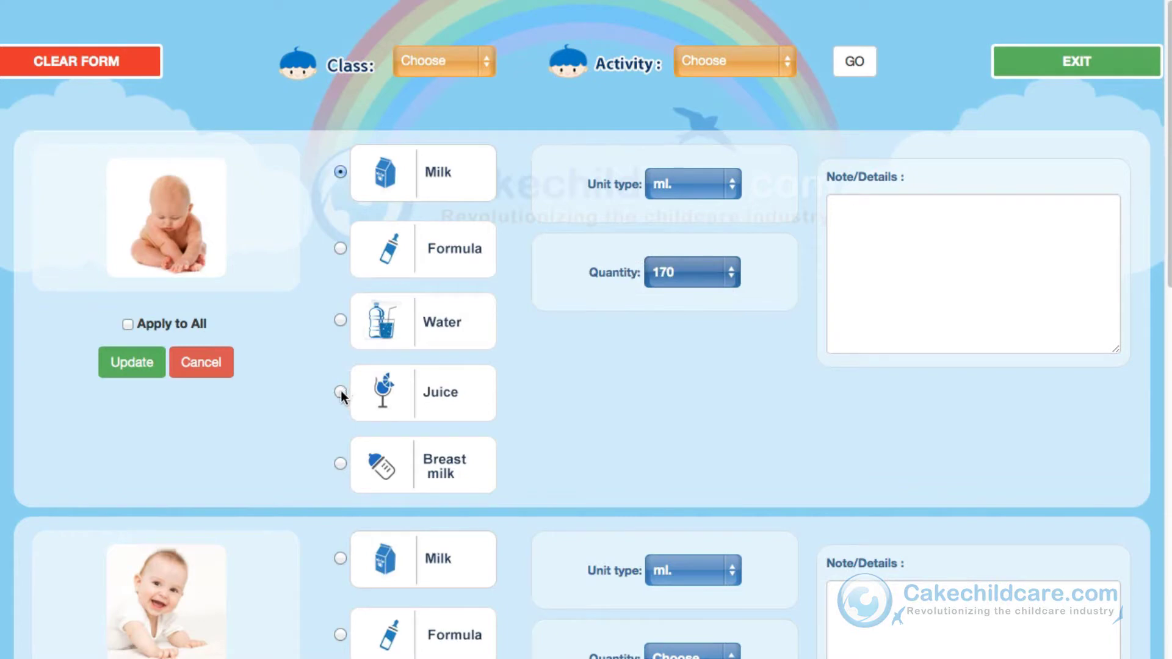
left_click(127, 324)
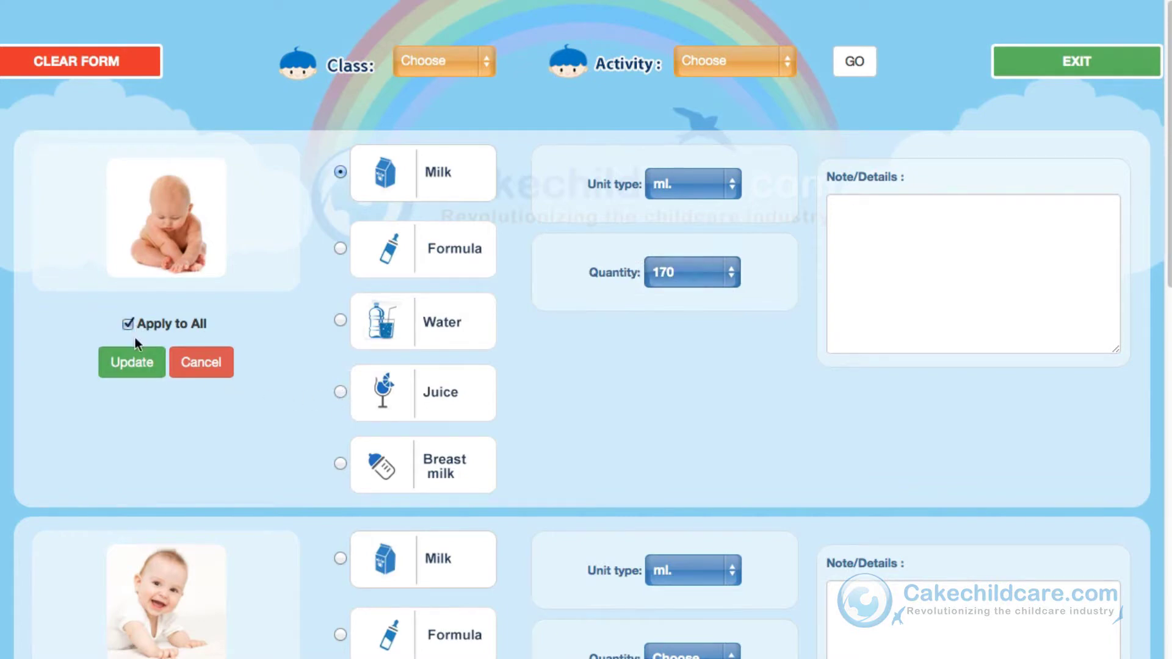
left_click(133, 364)
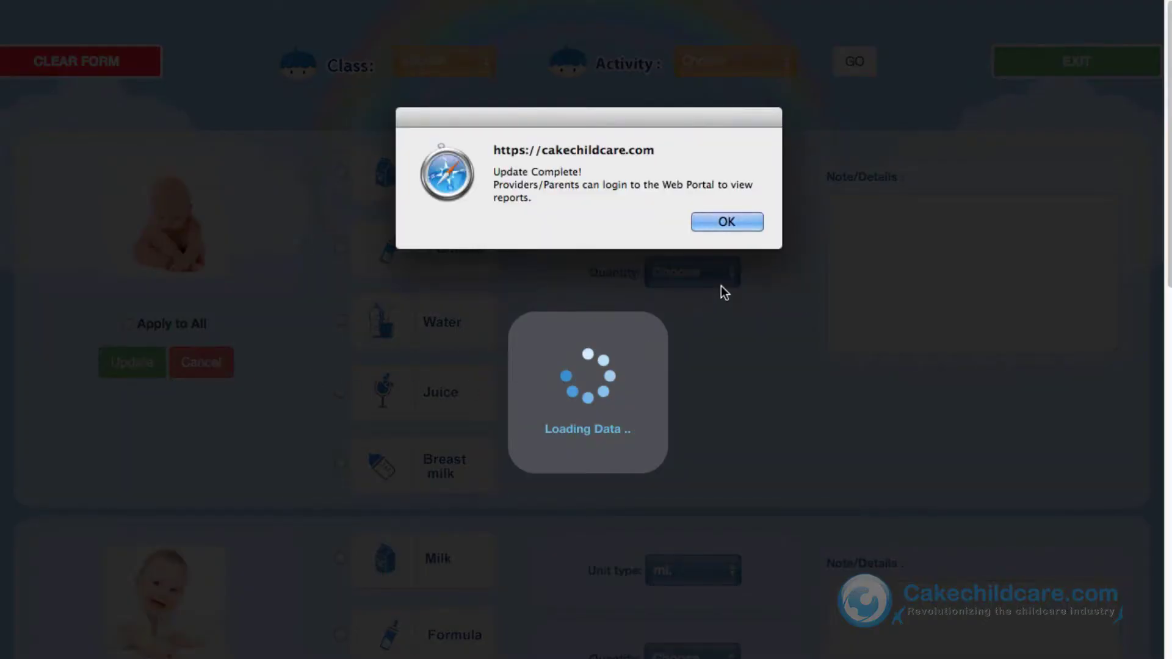
left_click(745, 222)
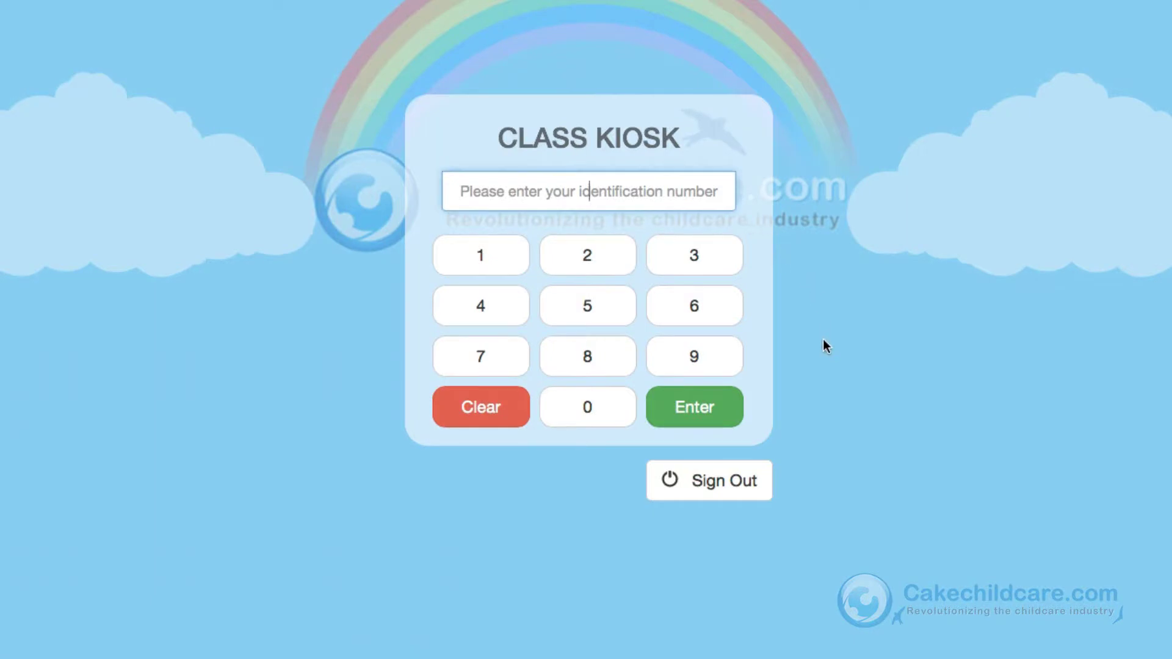
Step: Log in with the identification number and load Food&Nutrition for two After-School children
type("1234")
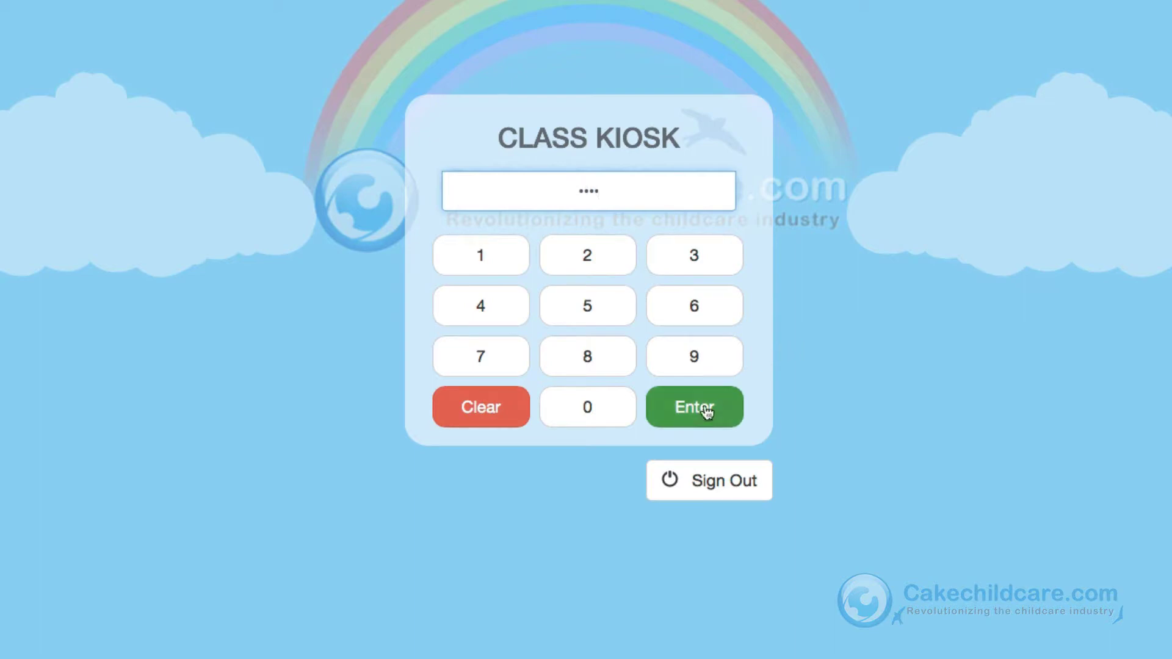
left_click(692, 415)
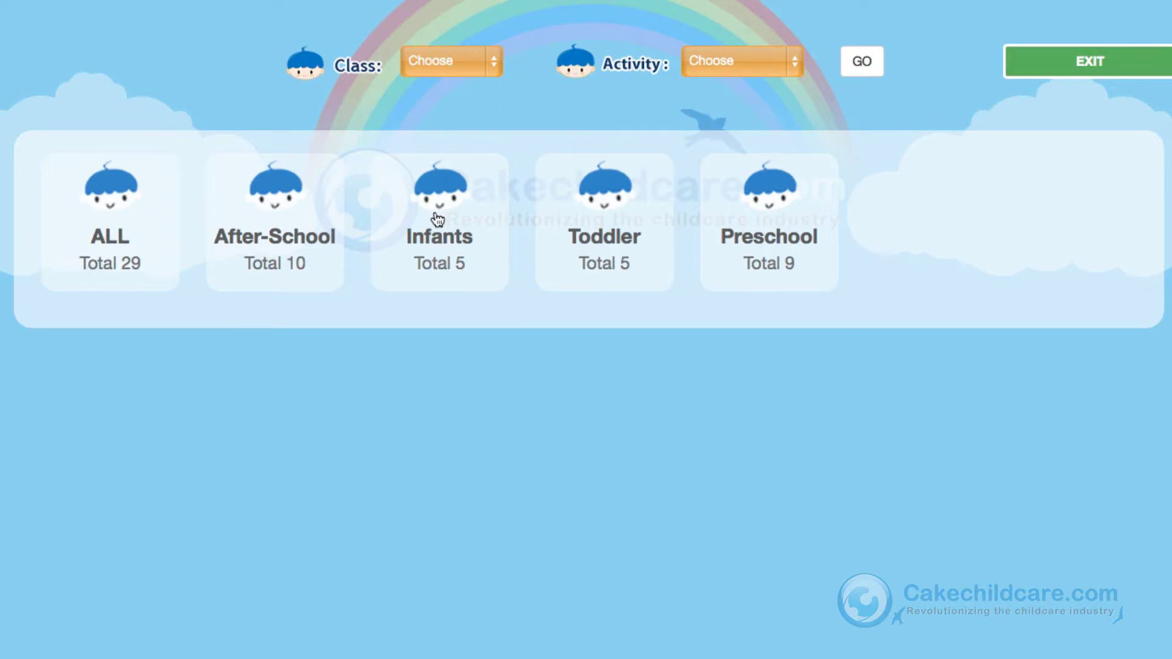
left_click(297, 238)
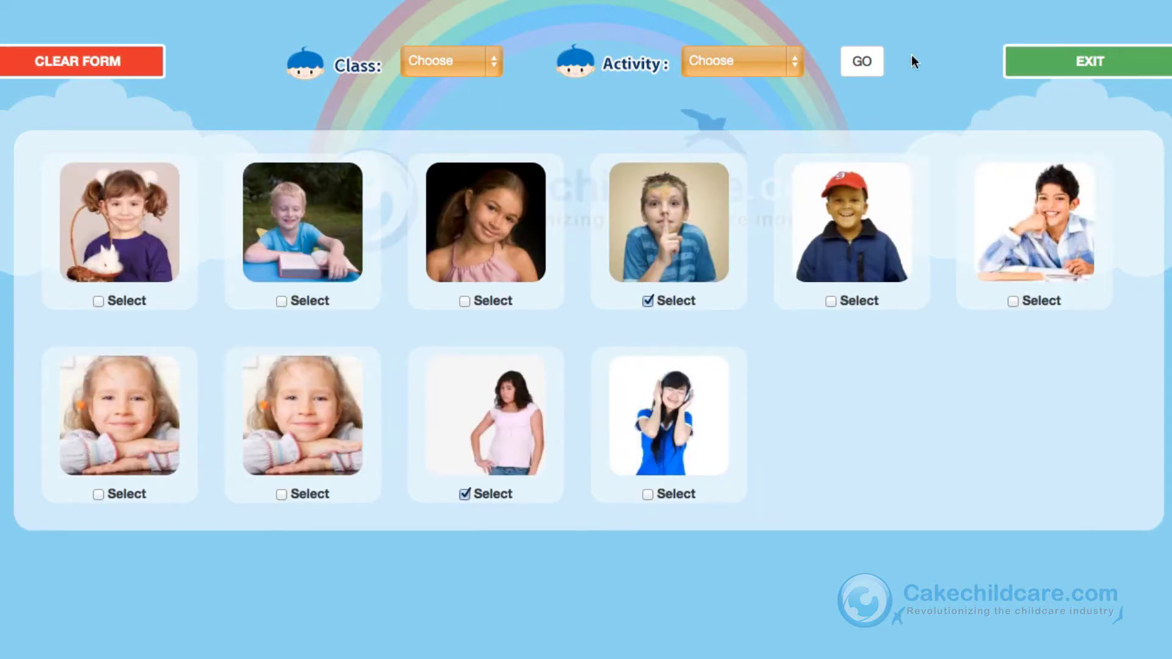
left_click(735, 61)
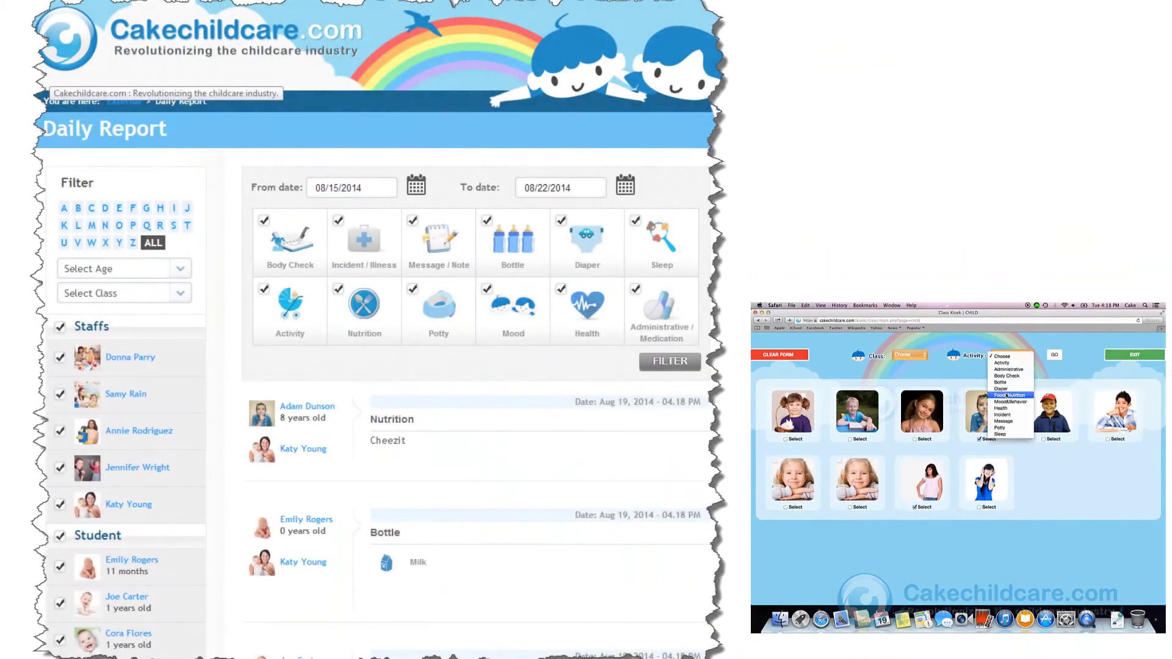
left_click(1009, 396)
left_click(1055, 358)
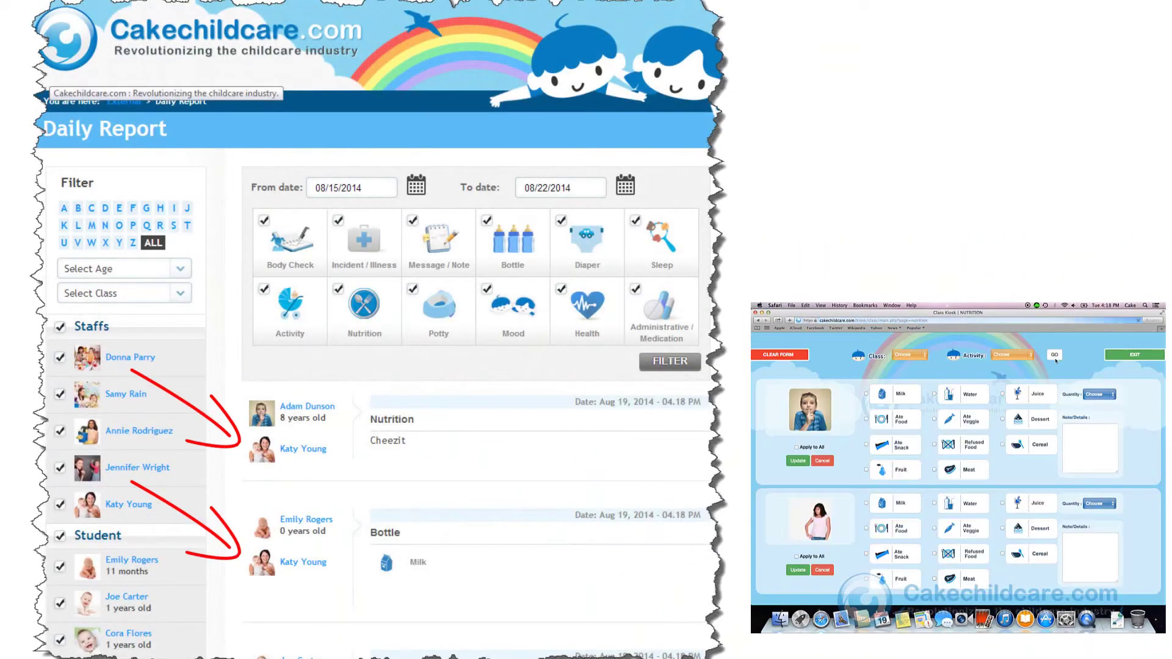
Step: Mark Ate Food for both children, with quantity Most for the first and Some for the second
left_click(866, 419)
left_click(866, 529)
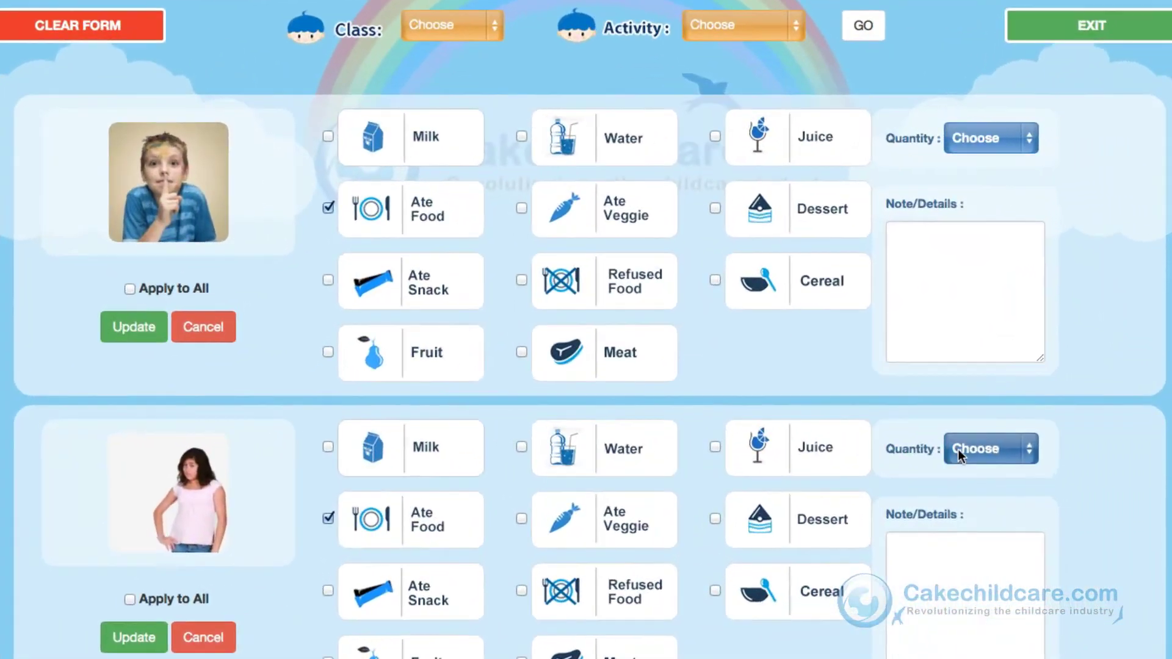
left_click(1005, 469)
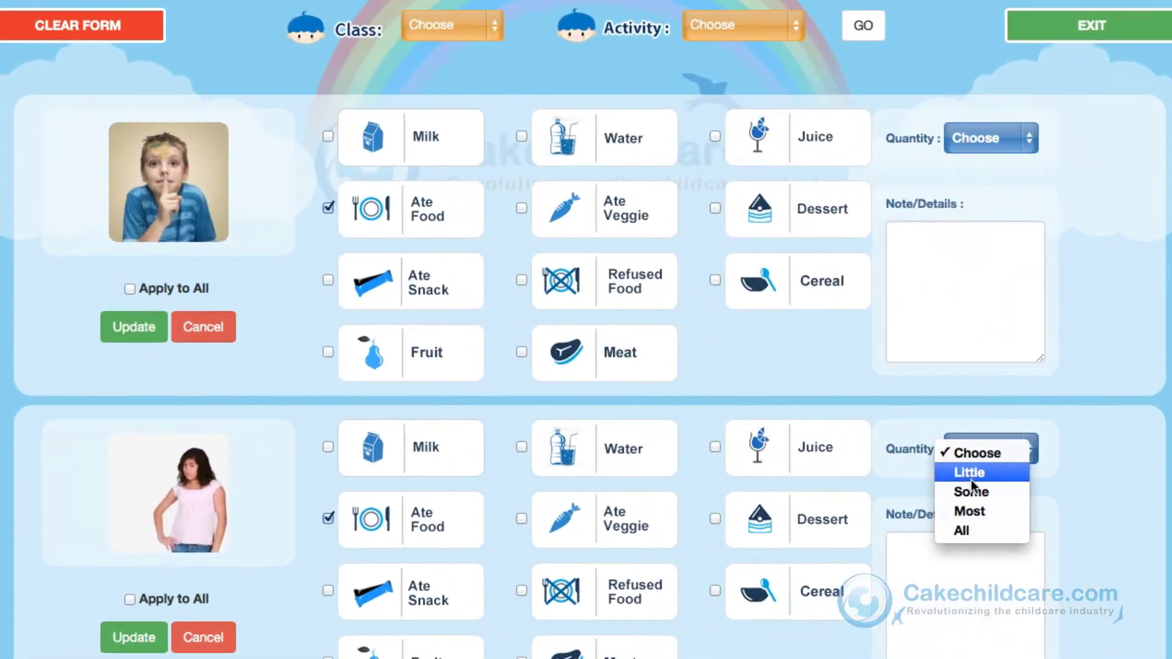
left_click(1016, 503)
left_click(990, 146)
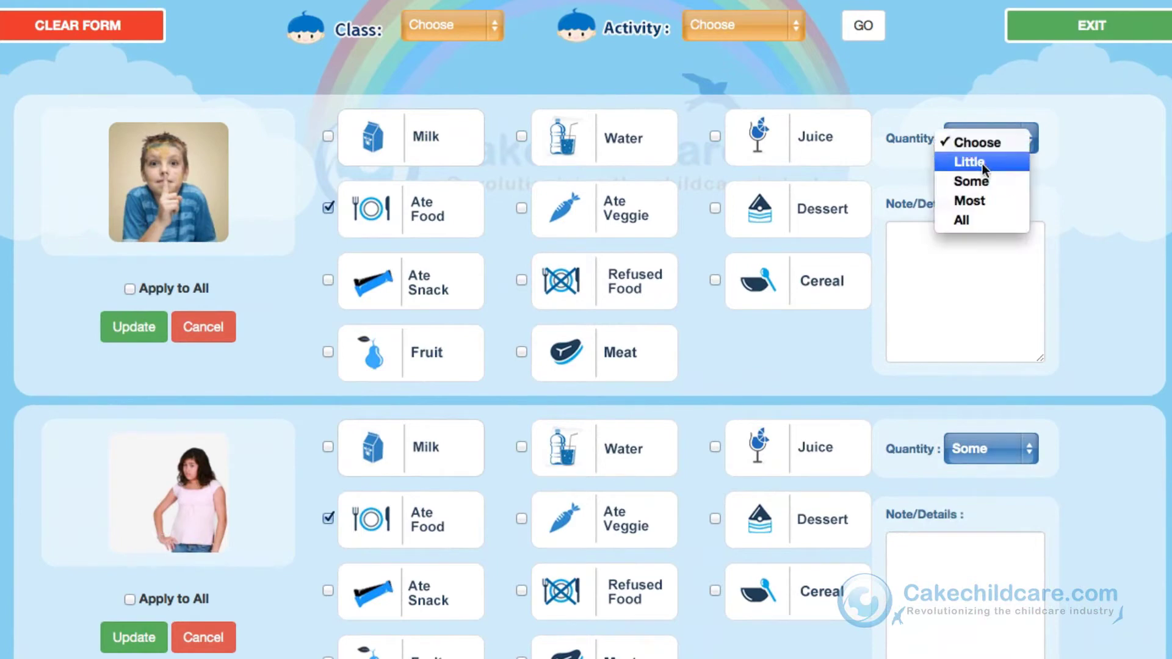
left_click(976, 200)
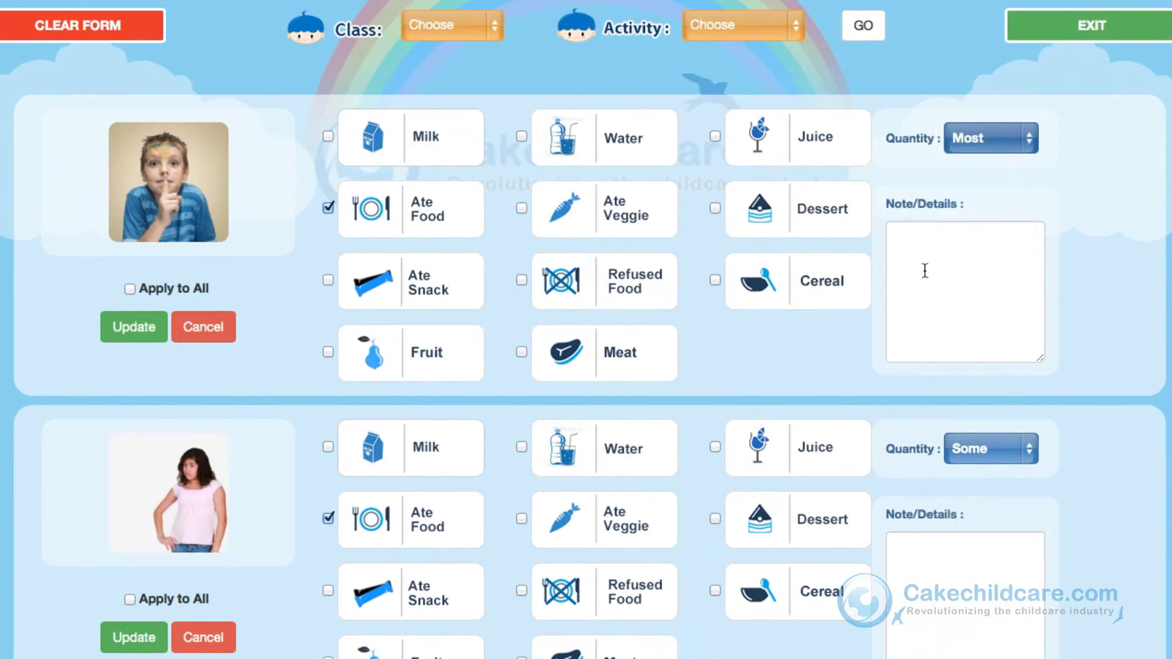